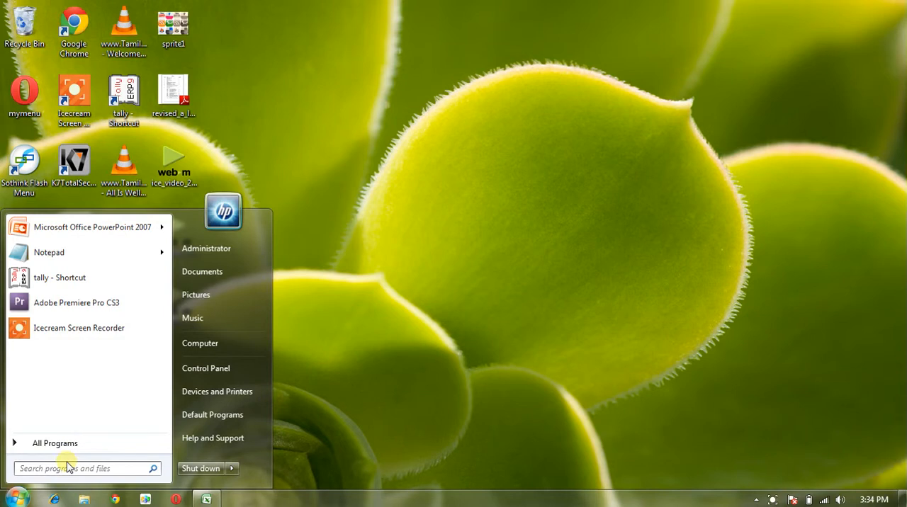
- Open Microsoft Office Excel 2007 with a blank workbook and maximize its window
type("excel")
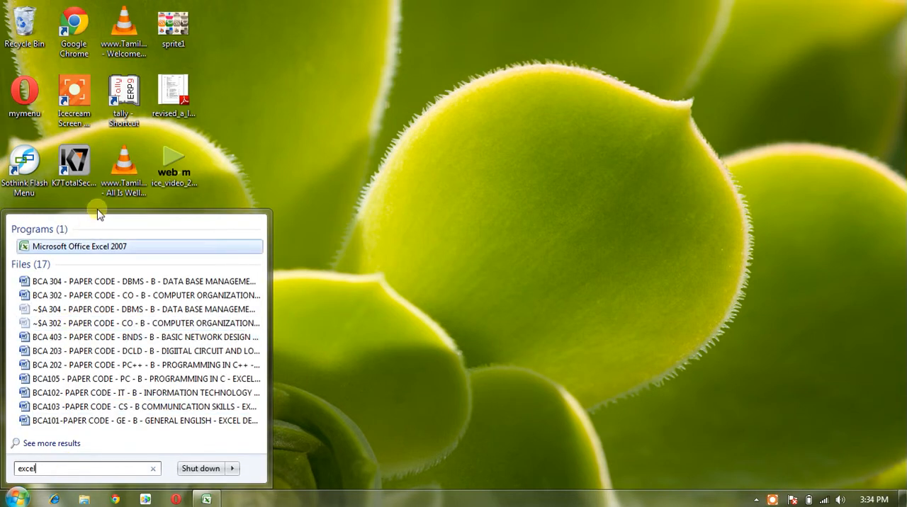
left_click(103, 247)
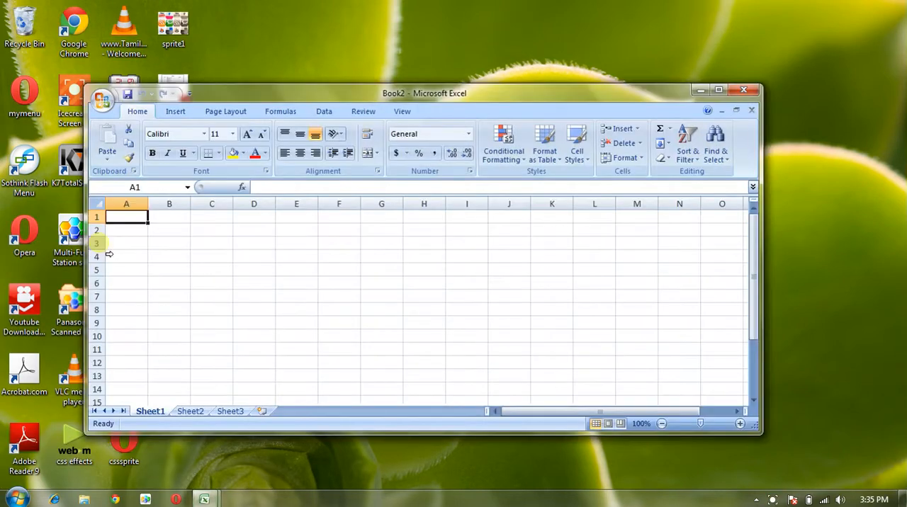
left_click(717, 90)
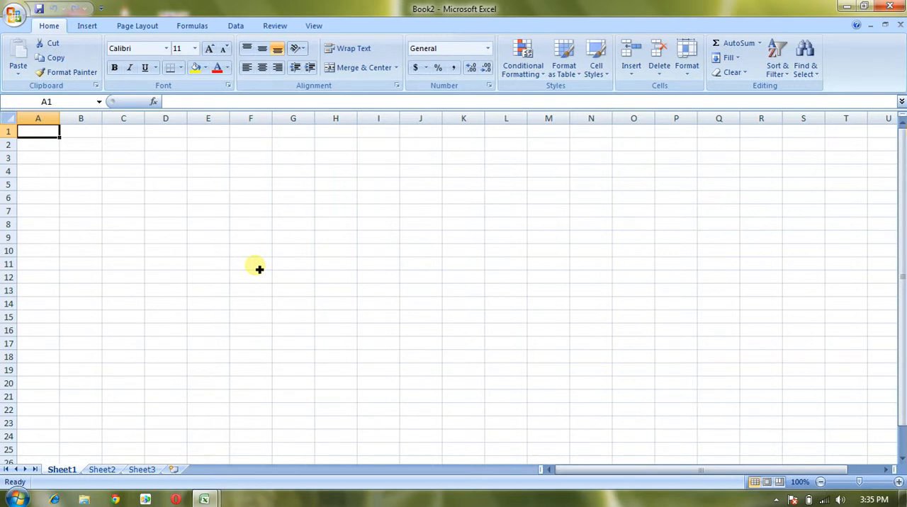
- Enter the headings Products in A2 and Origin in B2, and widen column A
left_click(52, 151)
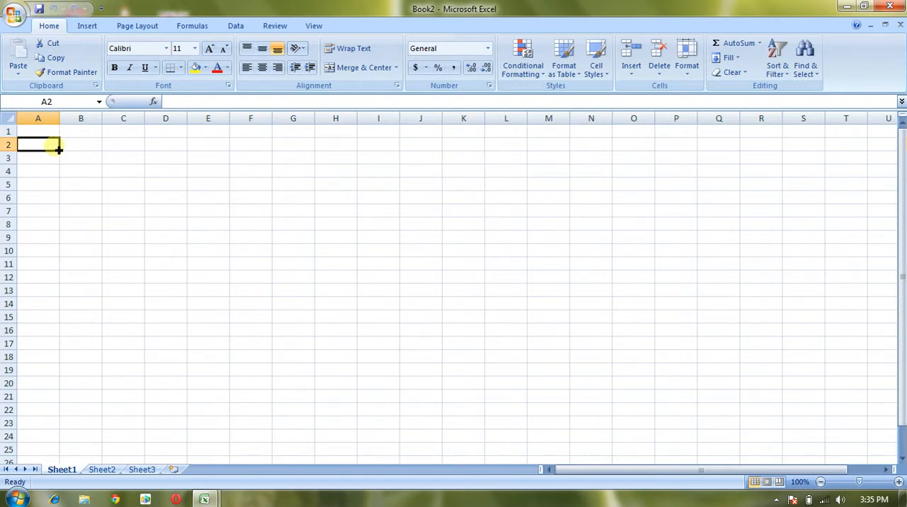
type("Products")
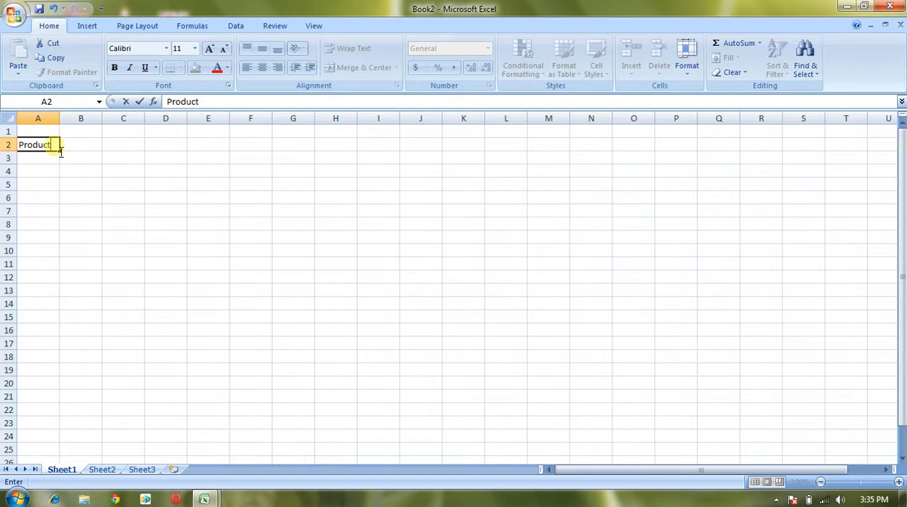
key("Tab")
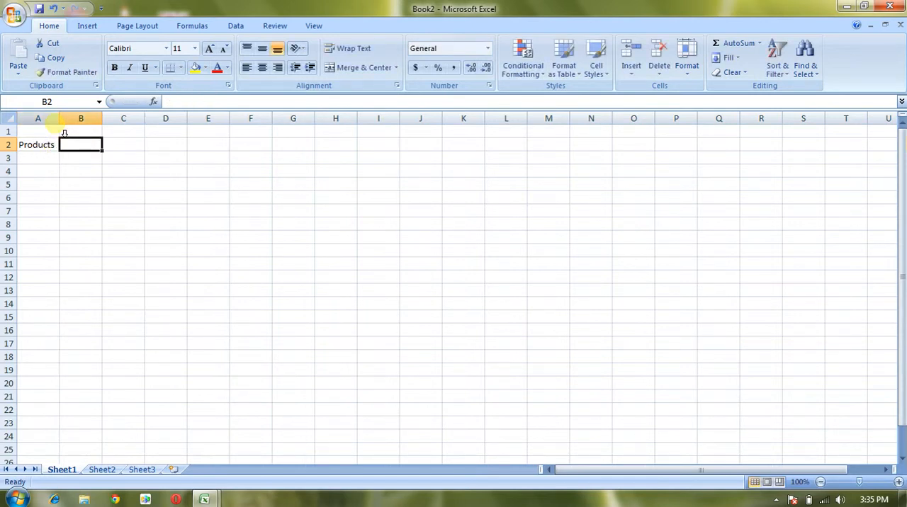
left_click_drag(61, 118, 94, 126)
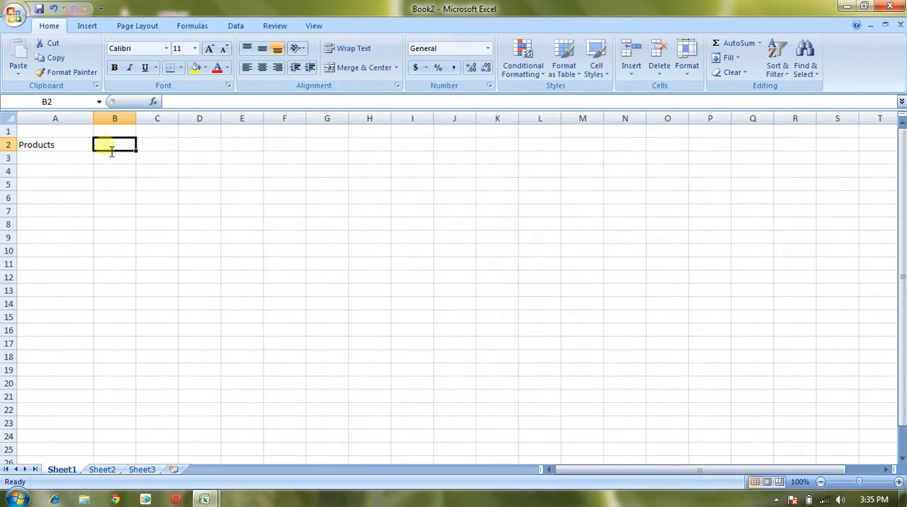
type("Origin")
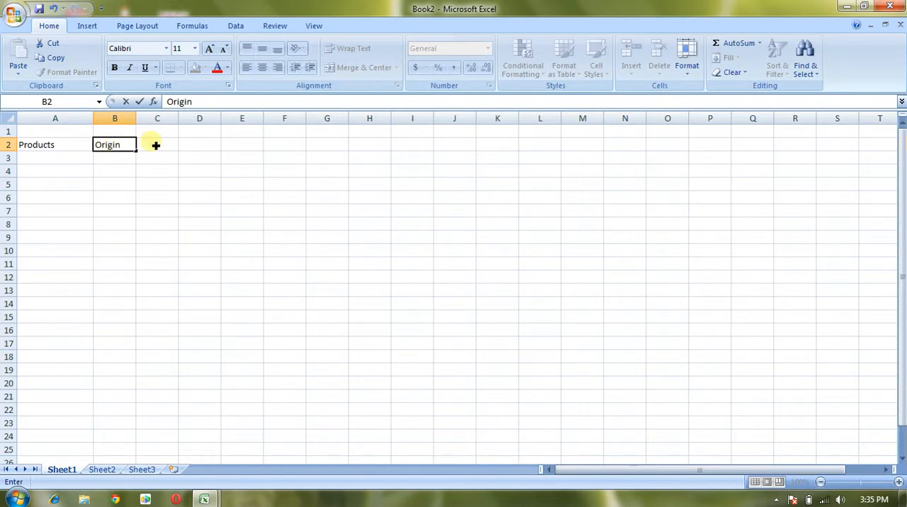
- Widen columns B and C, and enter the headings Day in C2 and Amount in D2
left_click(155, 147)
left_click_drag(178, 122, 221, 131)
left_click_drag(136, 130, 154, 122)
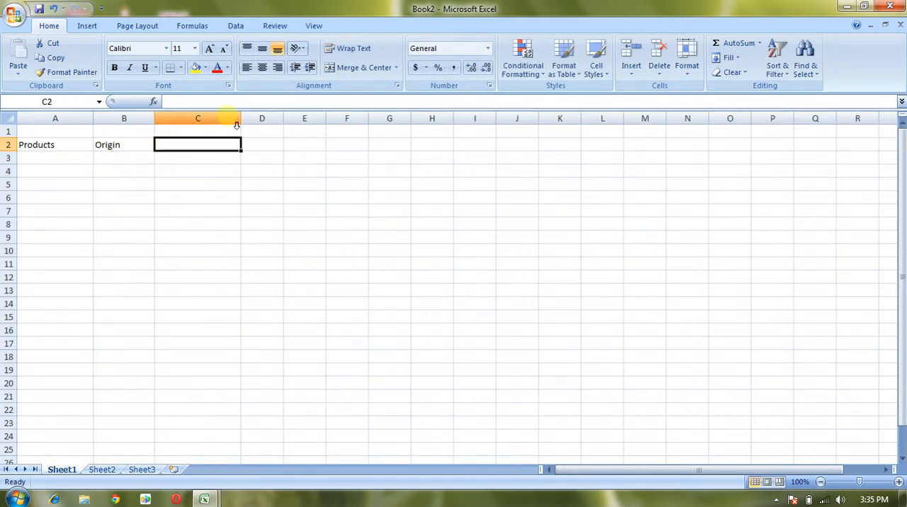
left_click_drag(241, 123, 210, 122)
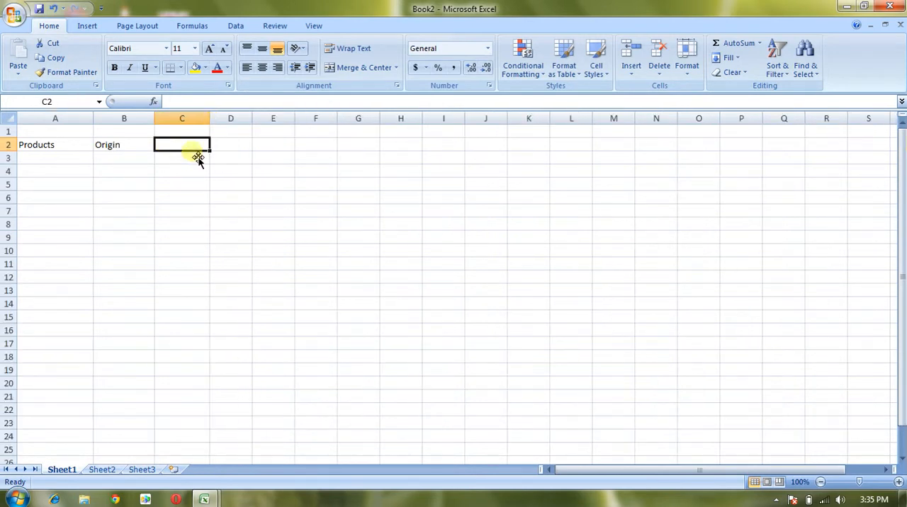
type("Day")
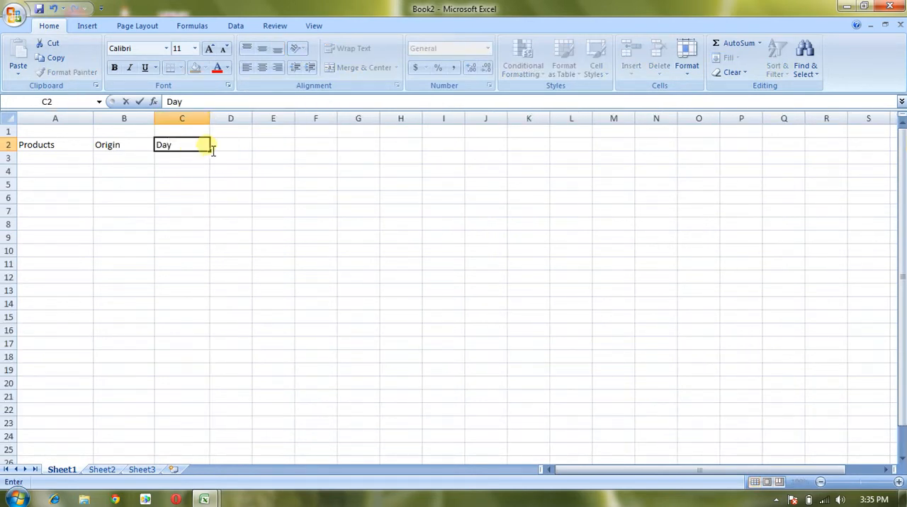
left_click(226, 149)
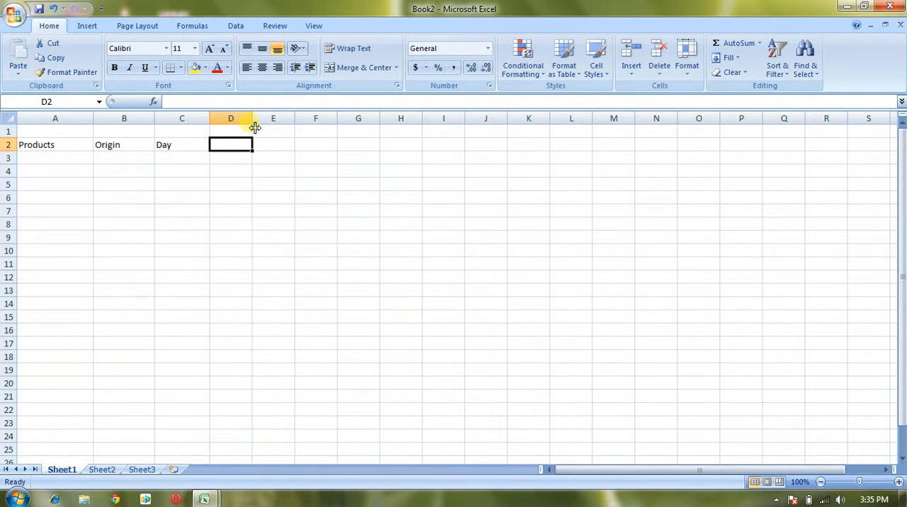
type("Am")
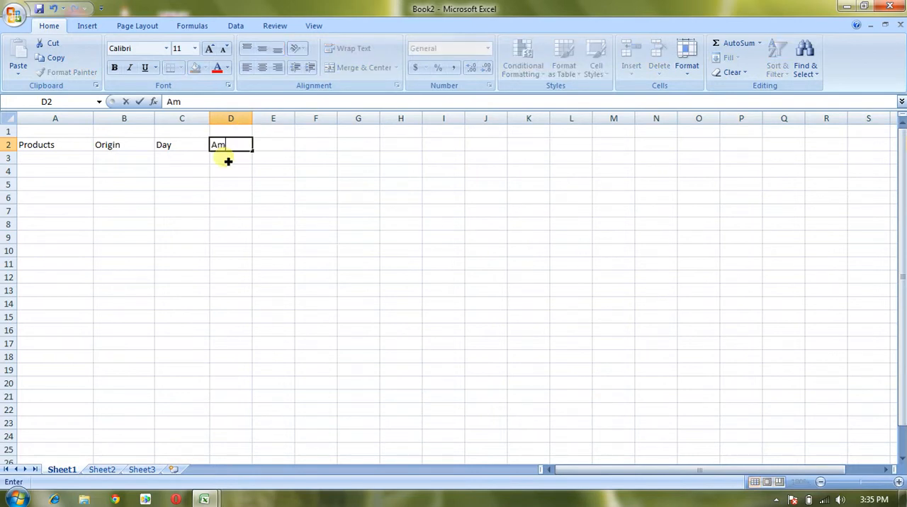
type("ount")
- Fill A3 to A5 under Products with Apples, mangoes and Oranges
left_click(90, 160)
type("Appl")
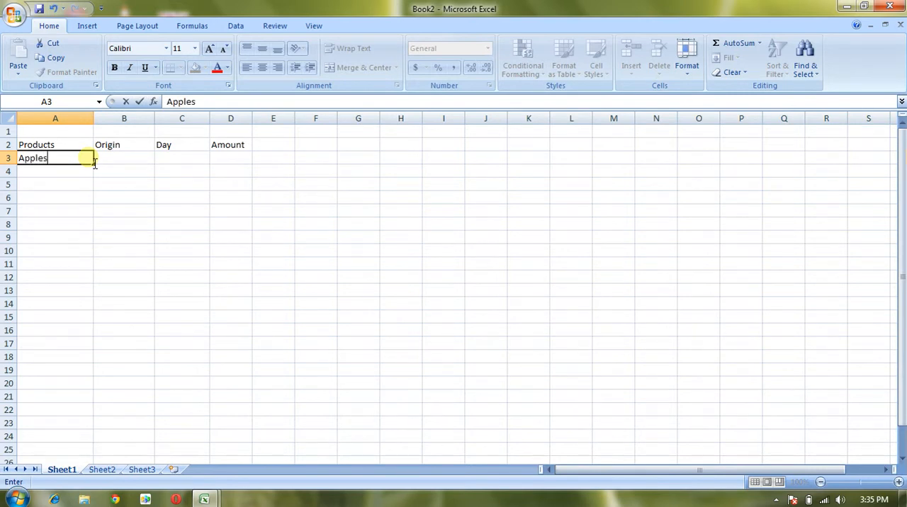
type("es")
key("Return")
type("mangoes")
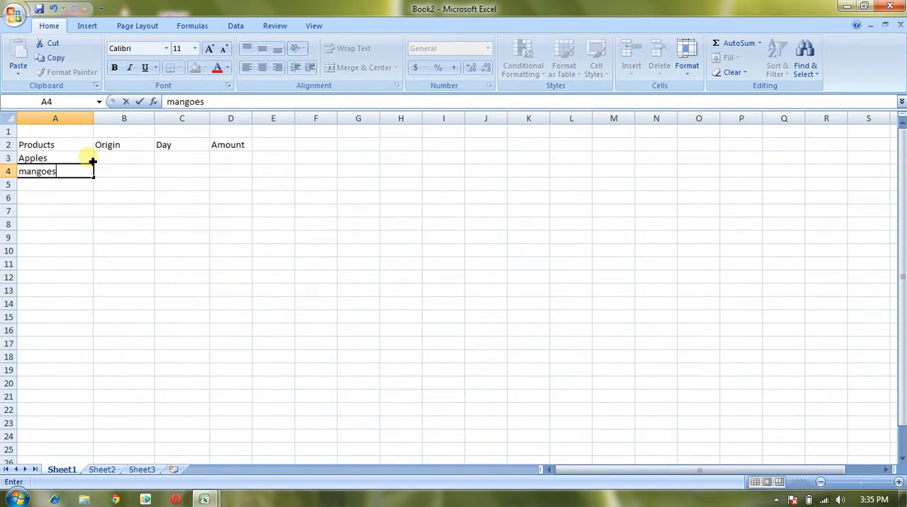
key("Return")
type("Oranges")
key("Return")
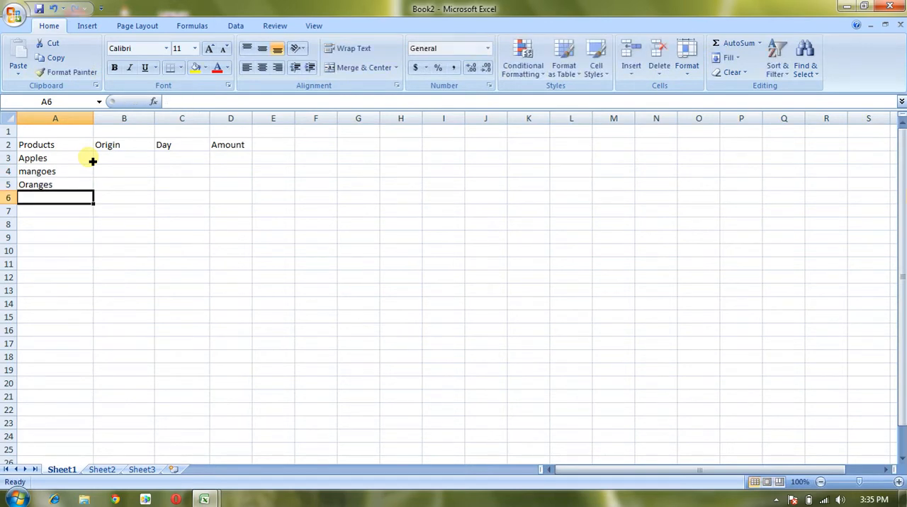
- Continue the product list with Apples in A6 and Bananas in A7
type("A")
key("Return")
type("bana")
key("BackSpace")
key("BackSpace")
key("BackSpace")
key("BackSpace")
type("bana")
key("BackSpace")
key("BackSpace")
key("BackSpace")
key("BackSpace")
type("Ban")
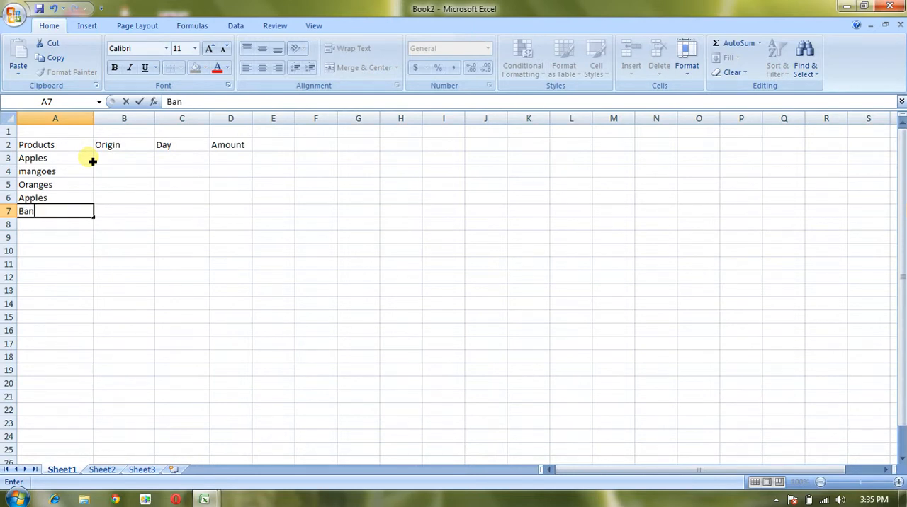
type("anas")
key("Return")
- Fill A8 to A11 of the product list with Apples, mangoes, Bananas and Oranges
type("Apples")
key("Return")
type("m")
key("Return")
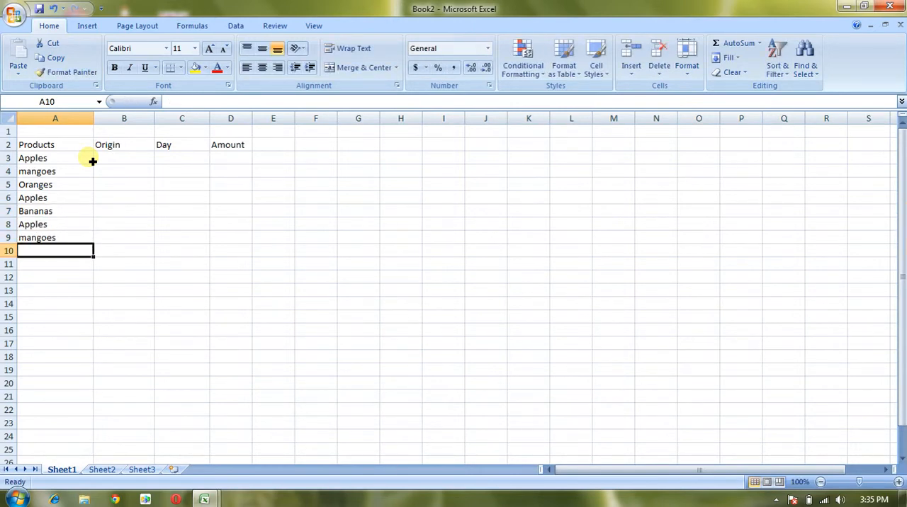
type("B")
key("Return")
type("O")
key("Return")
- Fill A12 to A16 of the product list with Apples, mangoes, Bananas, Oranges and Grapes
type("A")
key("Return")
type("mangoes")
key("Return")
type("B")
key("Return")
type("O")
key("Return")
type("Grapes")
key("Return")
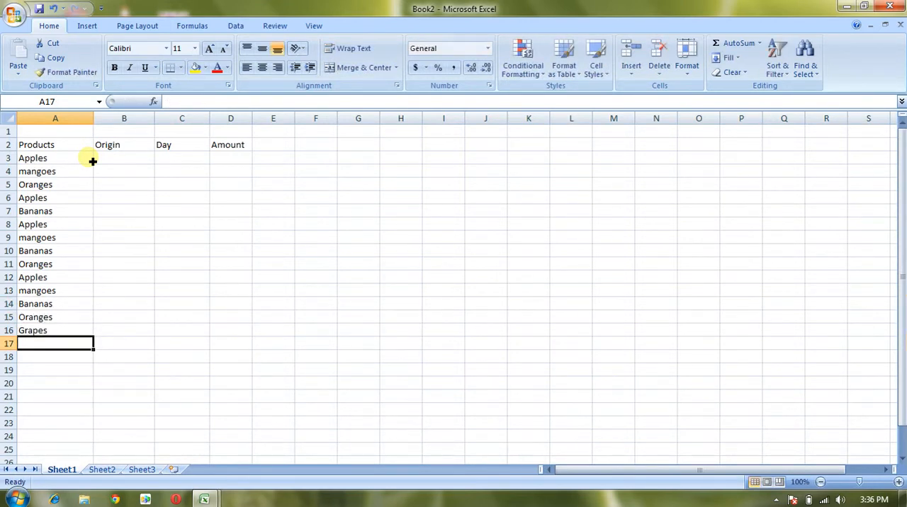
- Complete the product list in A17 to A20 with Grapes, Oranges, Grapes and Apples
type("Grapes")
key("Return")
type("or")
key("Return")
type("gr")
key("Return")
type("ap")
key("Return")
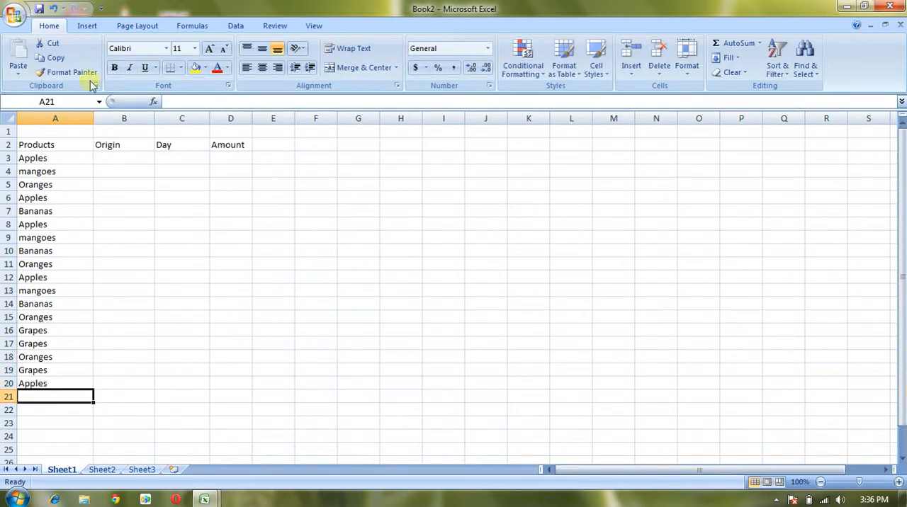
- Fill B3 to B5 under Origin with Local, Imported and Purchase
left_click(121, 160)
type("Local")
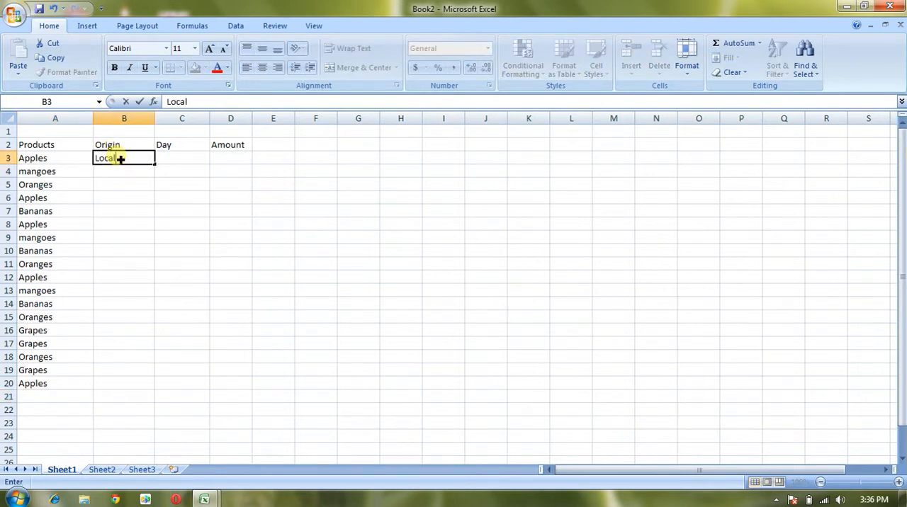
key("Return")
type("Impot")
key("BackSpace")
type("e")
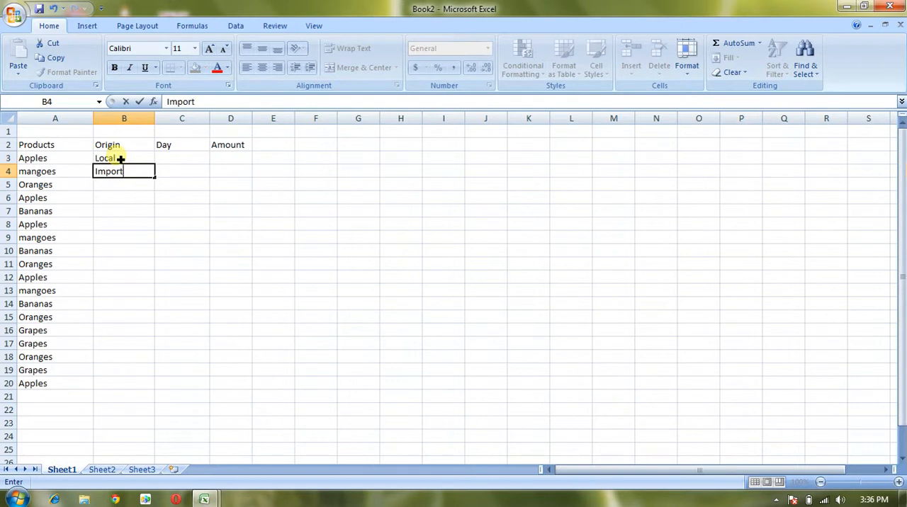
type("ed")
key("Return")
type("Purchase")
key("Return")
- Fill B6 to B10 of the Origin column with Local, Purchase, Imported, Local and Purchase
type("local")
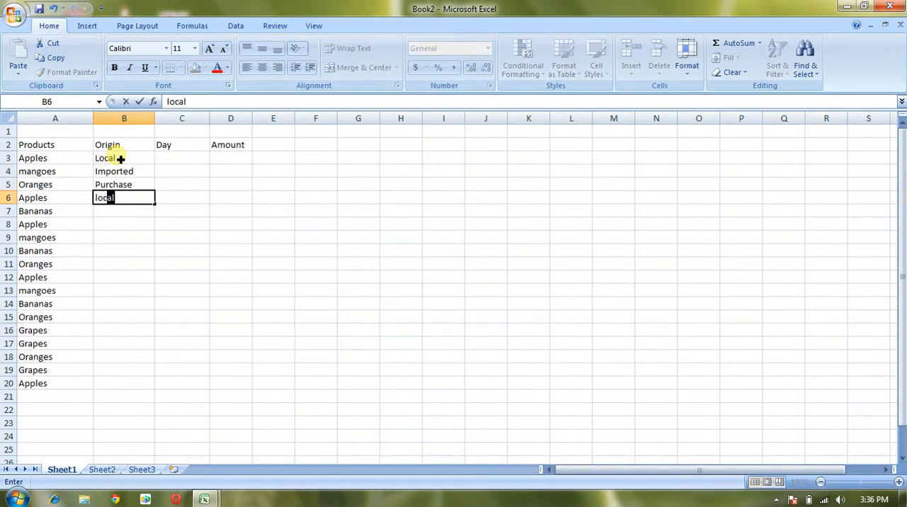
key("Return")
type("purchase")
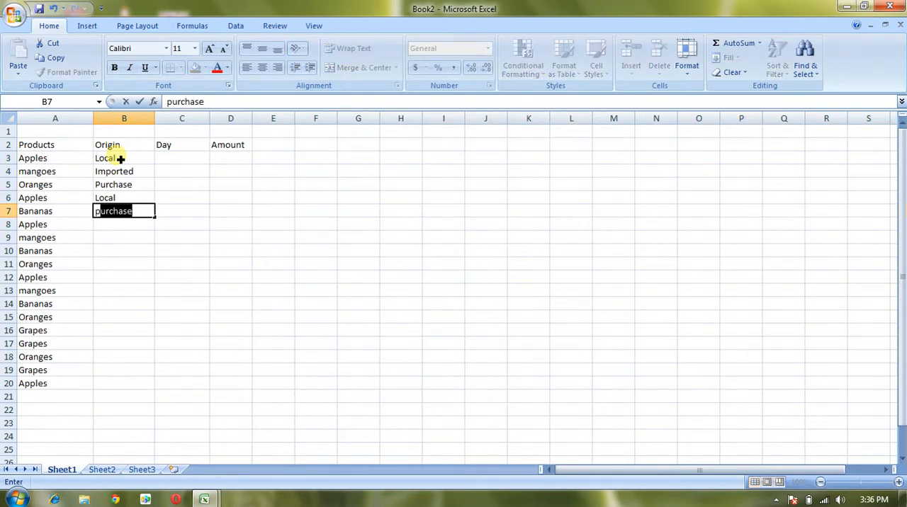
key("Return")
type("i")
key("Return")
type("l")
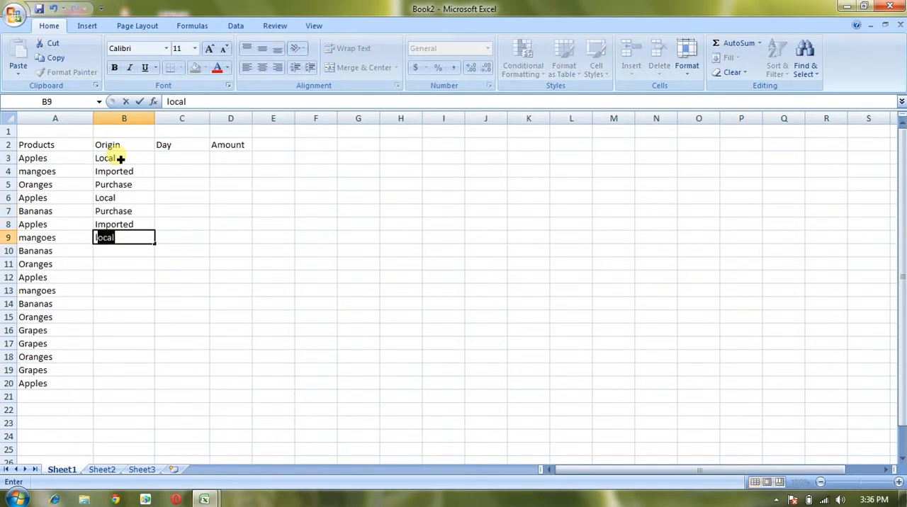
key("Return")
type("p")
key("Return")
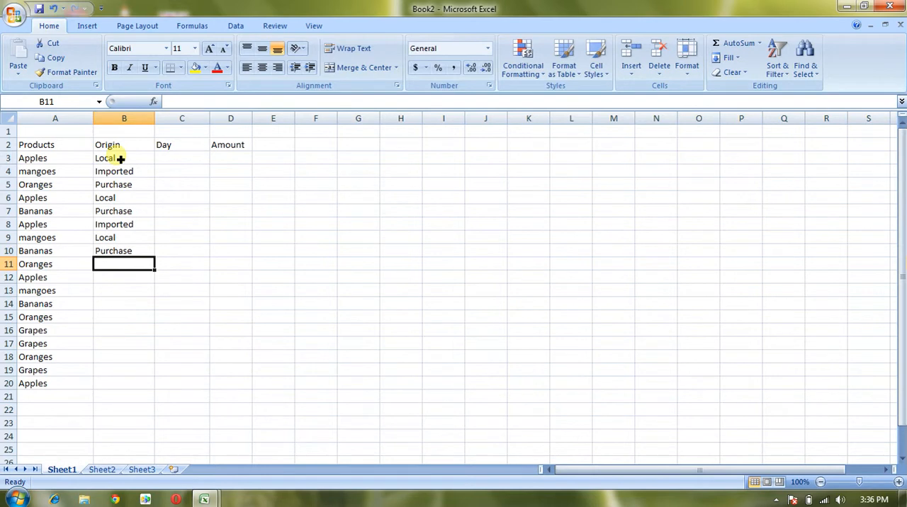
- Fill B11 to B15 of the Origin column with Imported, Local, Purchase, Imported and Local
type("i")
key("Return")
type("lo")
key("Return")
type("pu")
key("Return")
type("i")
key("Return")
type("l")
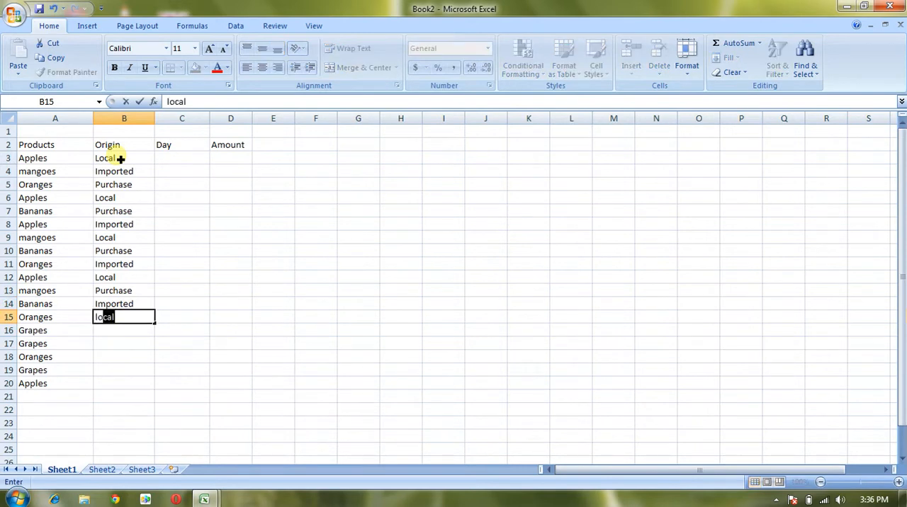
key("Return")
- Complete the Origin column in B16 to B20 with Purchase, Imported, Local, Purchase and Imported
type("p")
key("Return")
type("i")
key("Return")
type("l")
key("Return")
type("p")
key("Return")
type("i")
key("Return")
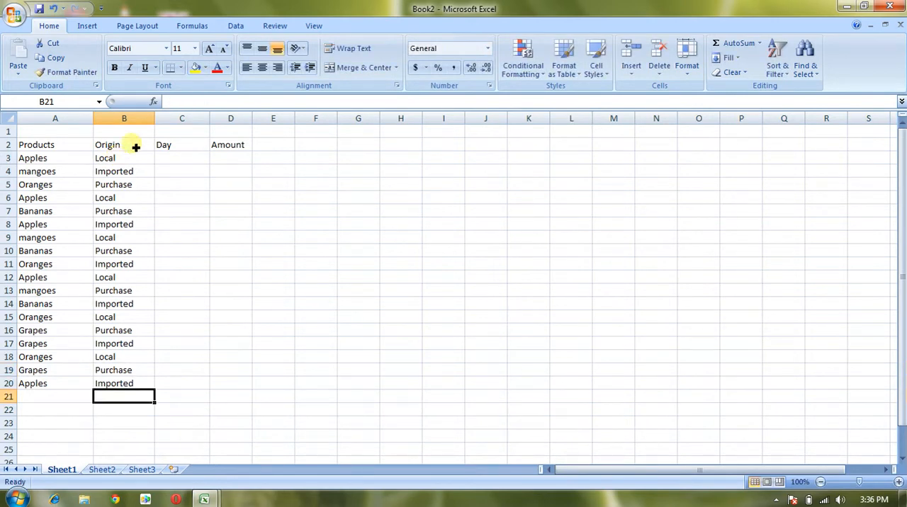
- Enter Sunday in C3 and Monday in C4 under the Day heading
left_click(180, 161)
type("Sunday")
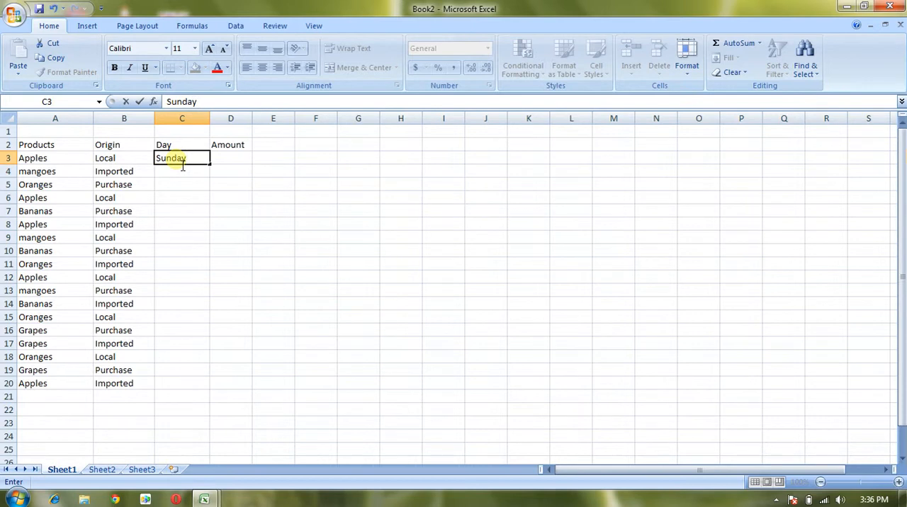
key("Return")
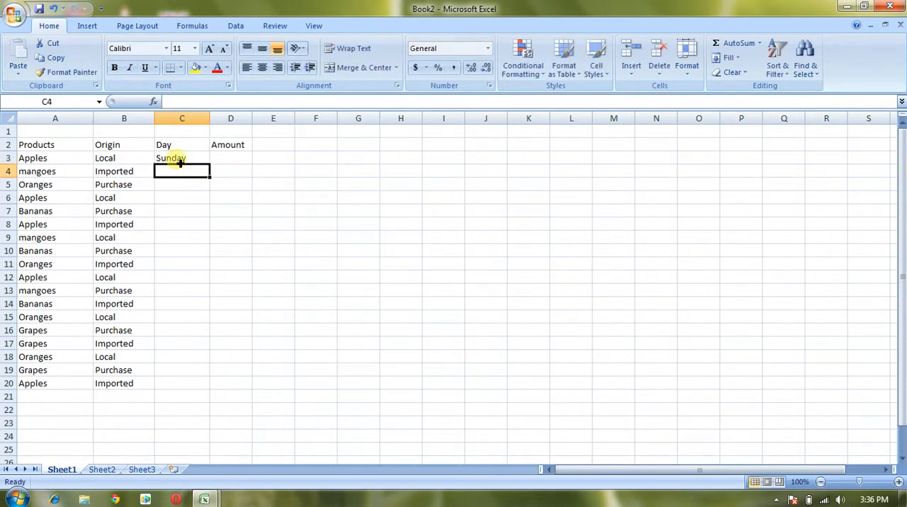
type("mon")
key("Return")
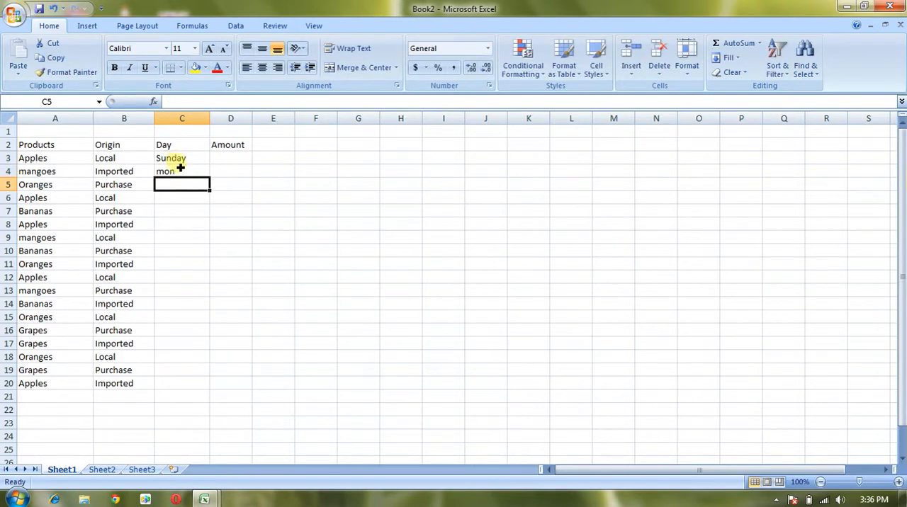
left_click(181, 172)
type("Monaday")
key("BackSpace")
key("BackSpace")
key("BackSpace")
key("BackSpace")
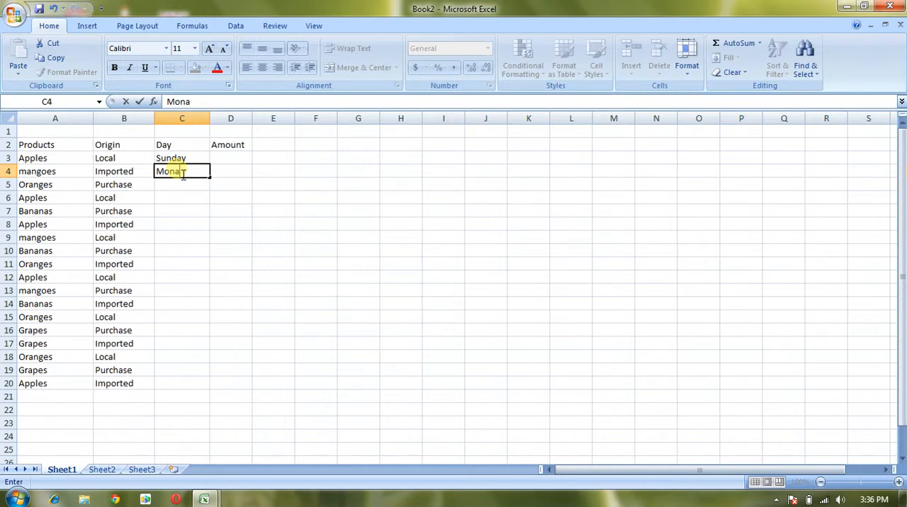
type("day")
key("Return")
- Enter Tuesday in C5 of the Day column and correct its spelling
type("Tueada")
key("BackSpace")
key("BackSpace")
key("BackSpace")
type("sday")
key("Return")
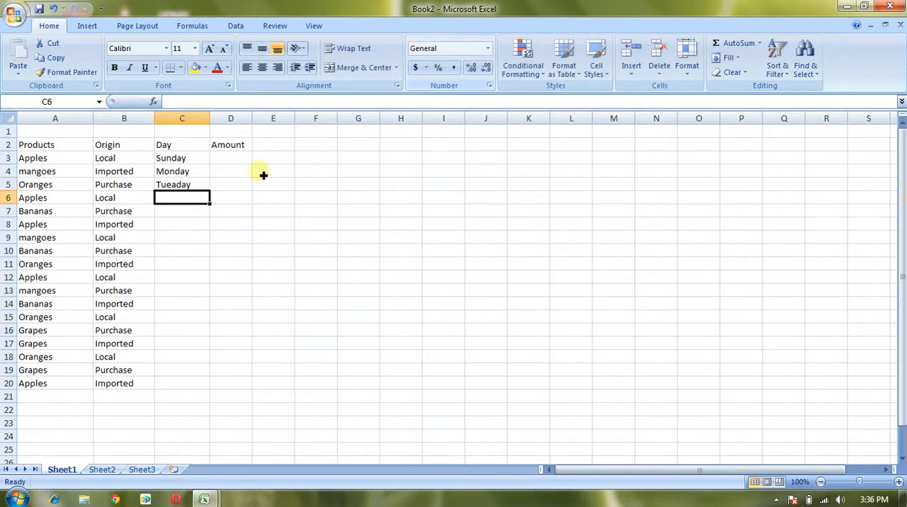
double_click(181, 185)
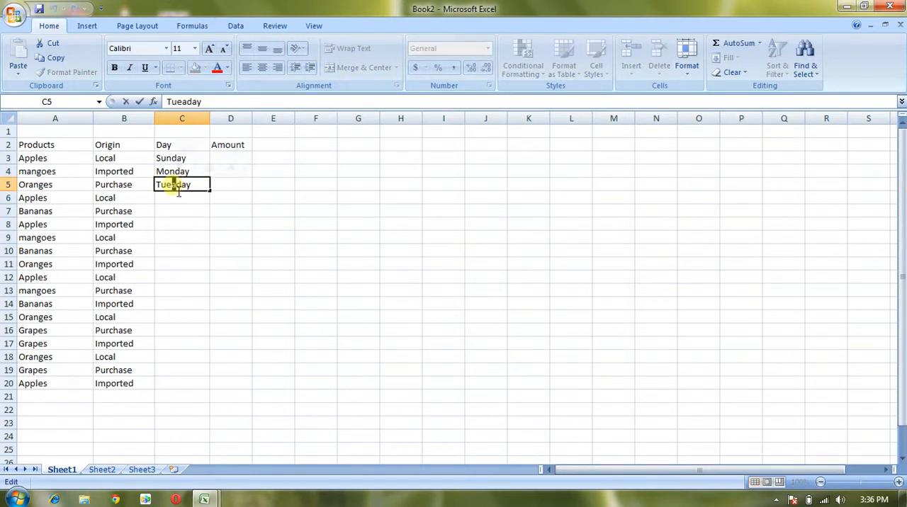
- Fill C6 to C10 of the Day column with Friday, Saturday, Sunday, Monday and Tuesday
left_click(183, 199)
type("Friday")
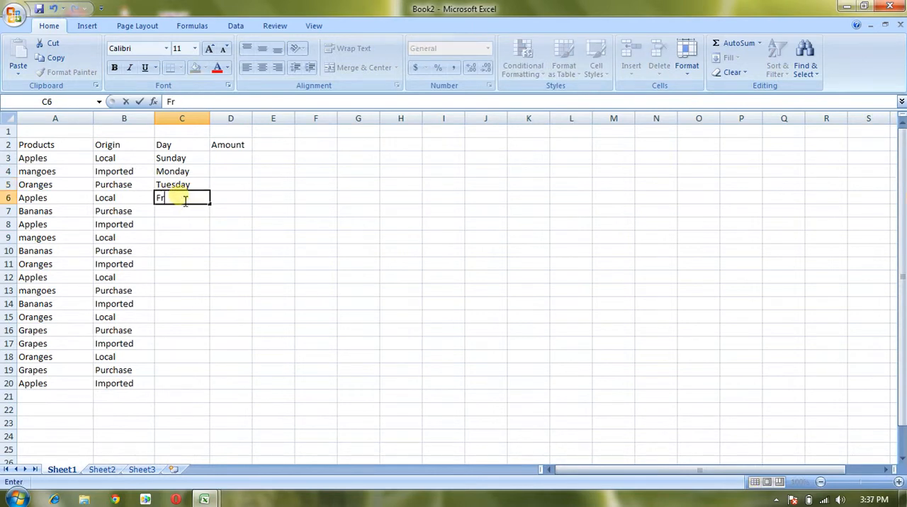
key("Return")
type("Saturday")
key("Return")
type("Sun")
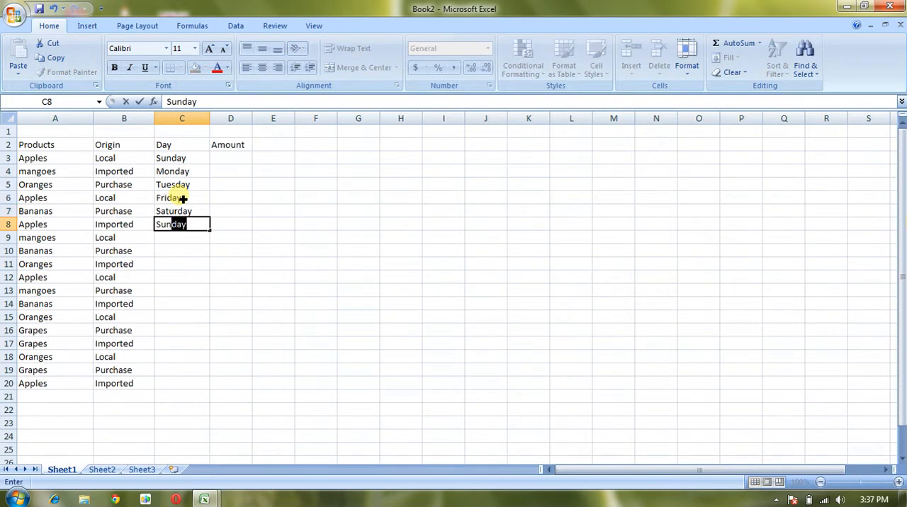
key("Return")
type("Monday")
key("Return")
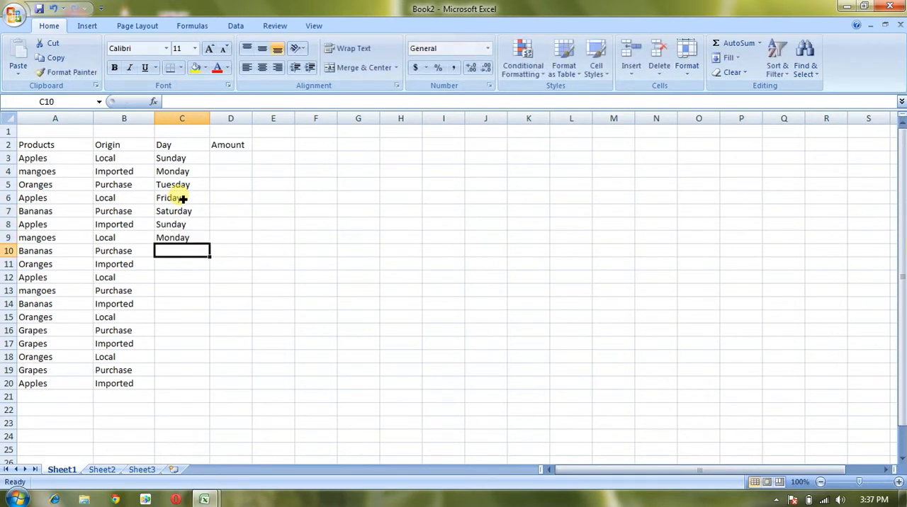
type("T")
key("Return")
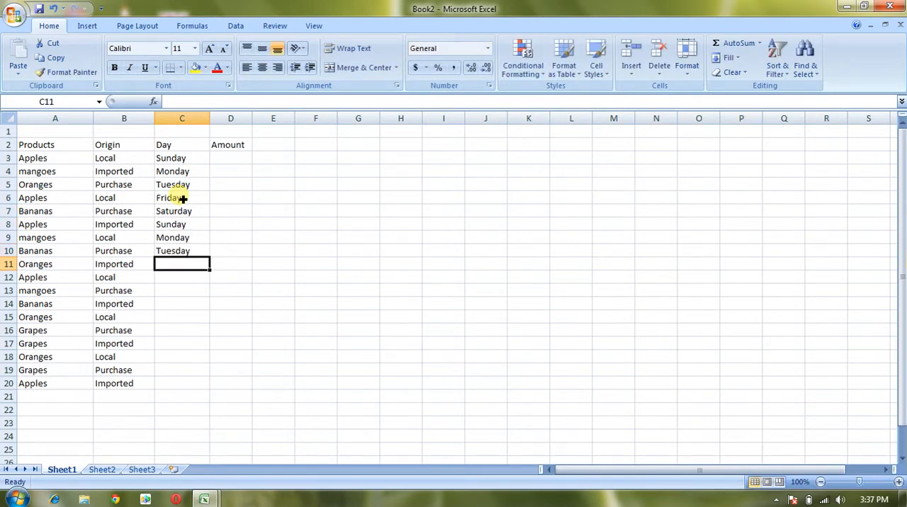
- Fill C11 to C15 of the Day column with Friday, Saturday, Sunday, Monday and Friday
type("Friday")
key("Return")
type("Saturday")
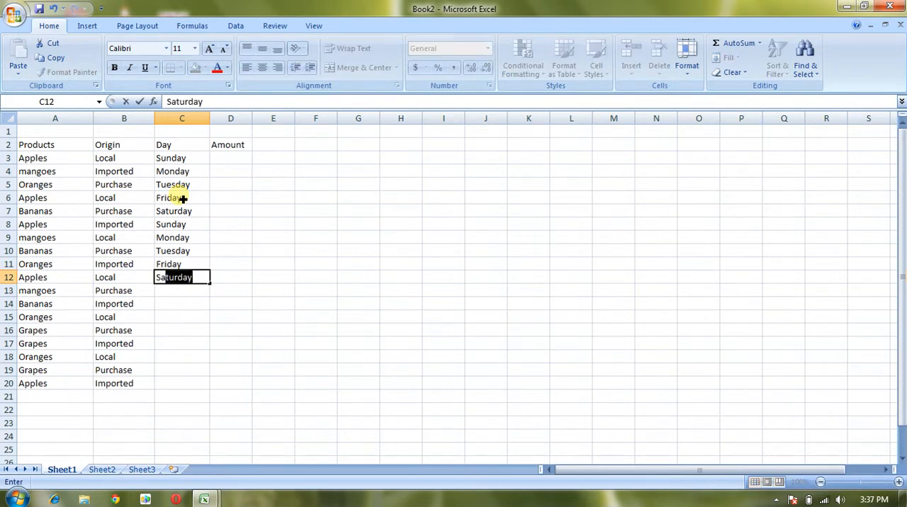
key("Return")
type("Su")
key("Return")
type("M")
key("Return")
type("F")
key("Return")
- Complete the Day column in C16 to C20 with Tuesday, Saturday, Monday, Sunday and Friday
type("T")
key("Return")
type("Sa")
key("Return")
type("M")
key("Return")
type("Su")
key("Return")
type("F")
key("Return")
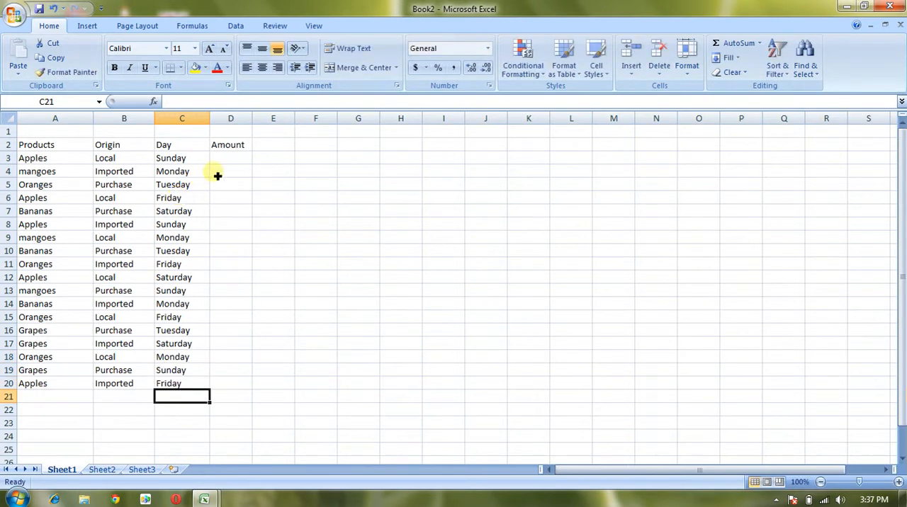
- Fill D3 to D8 of the Amount column with 500, 550, 430, 420, 540 and 650
left_click(235, 160)
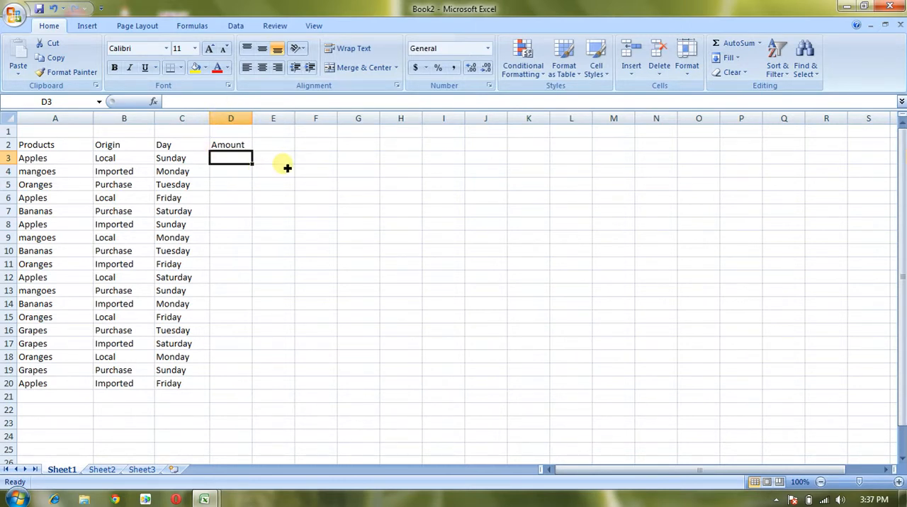
type("500")
key("Return")
type("550")
key("Return")
type("430")
key("Return")
type("420")
key("Return")
type("540")
key("Return")
type("650")
key("Return")
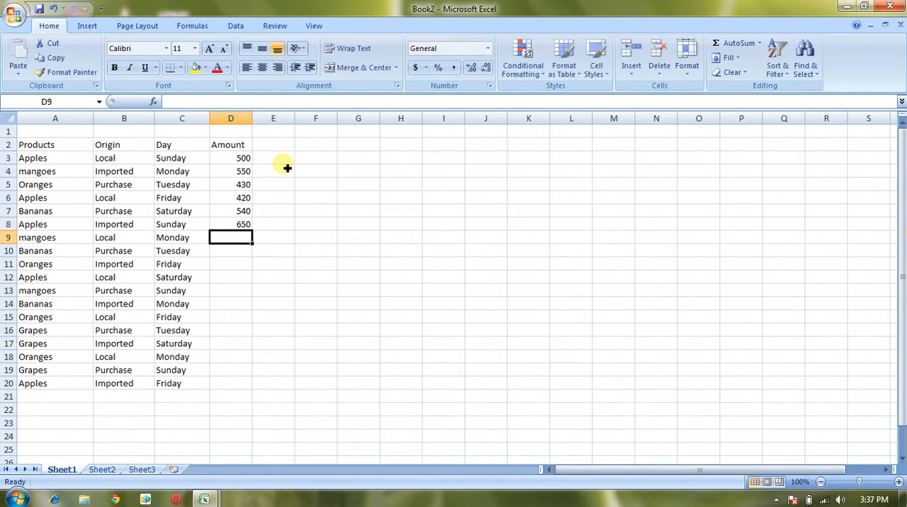
- Fill D9 to D13 of the Amount column with 320, 310, 560, 460 and 325
type("320")
key("Return")
type("310")
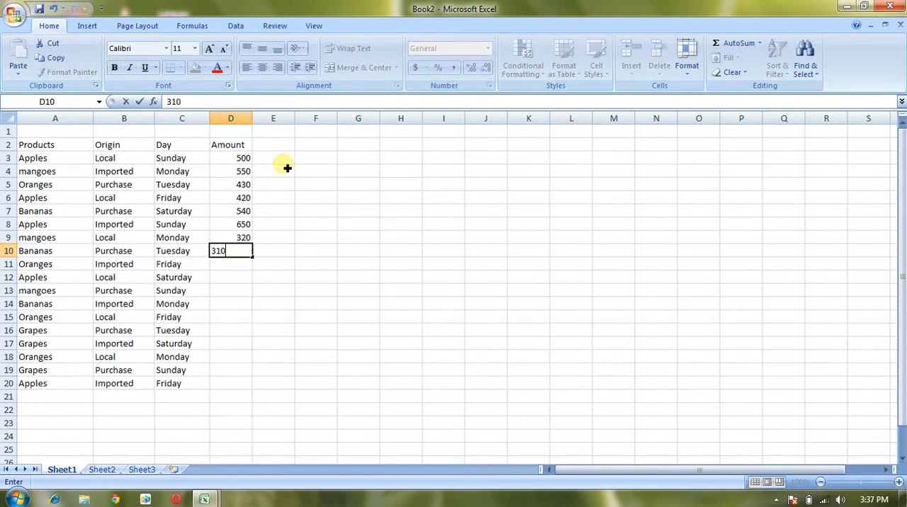
key("Return")
type("560")
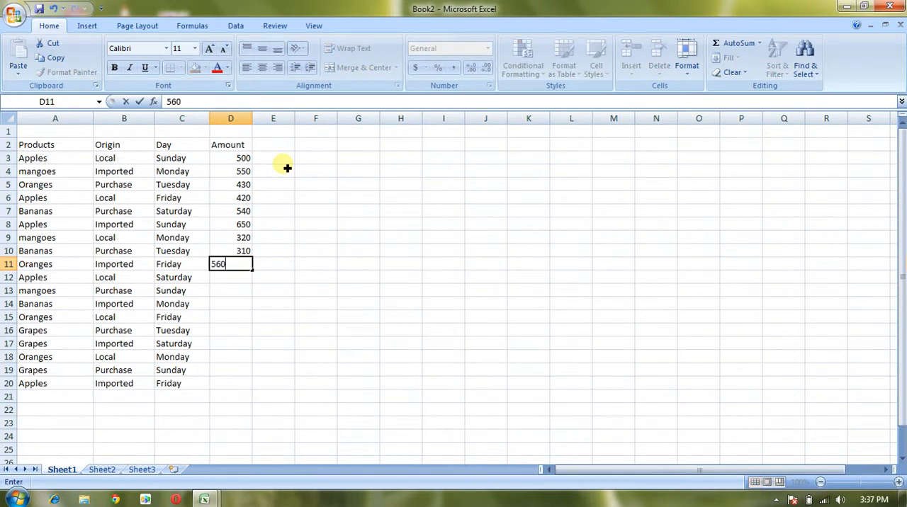
key("Return")
type("460")
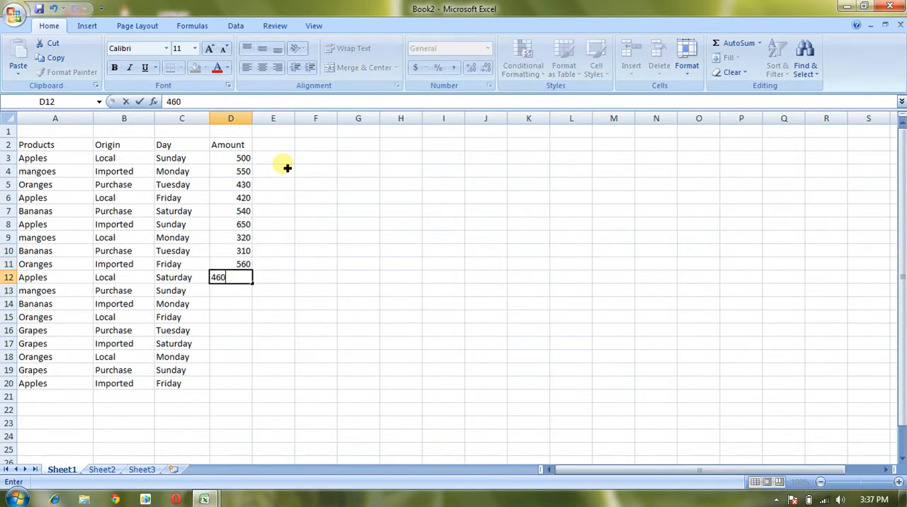
key("Return")
type("3")
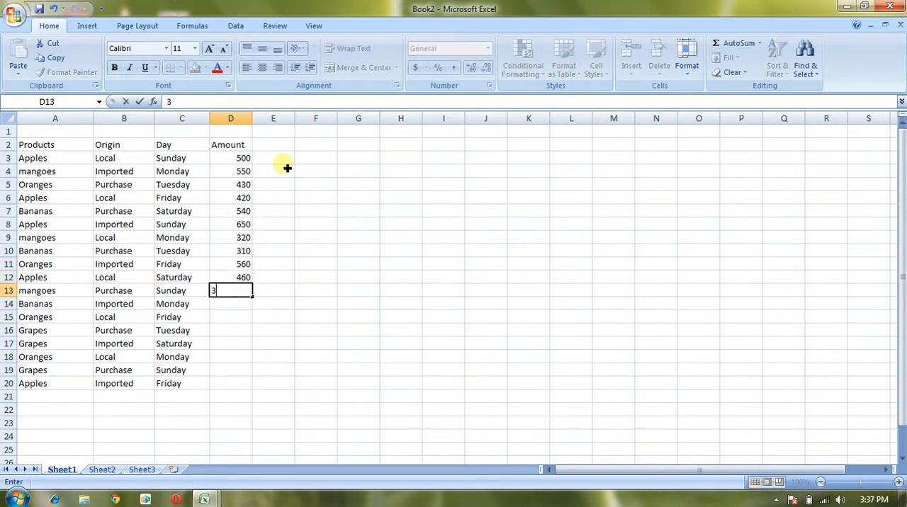
type("25")
key("Return")
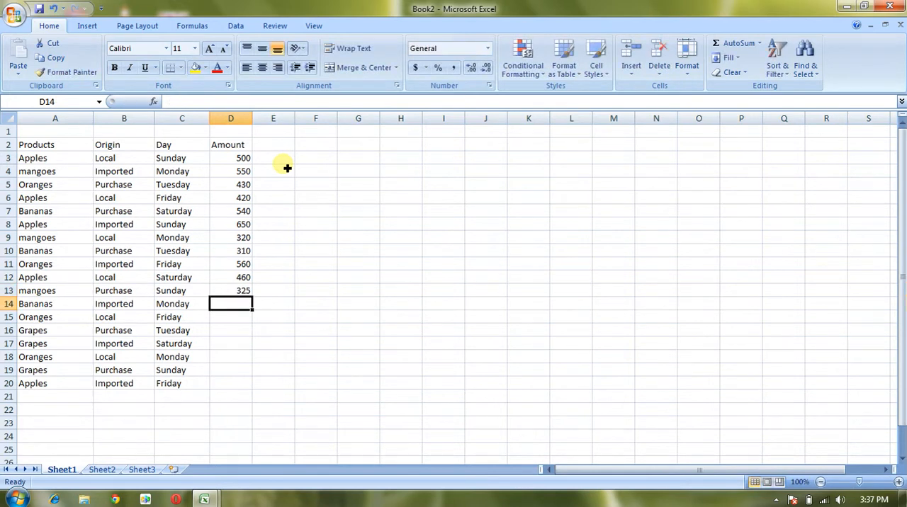
- Fill D14 to D17 of the Amount column with 467, 324, 567 and 679
type("467")
key("Return")
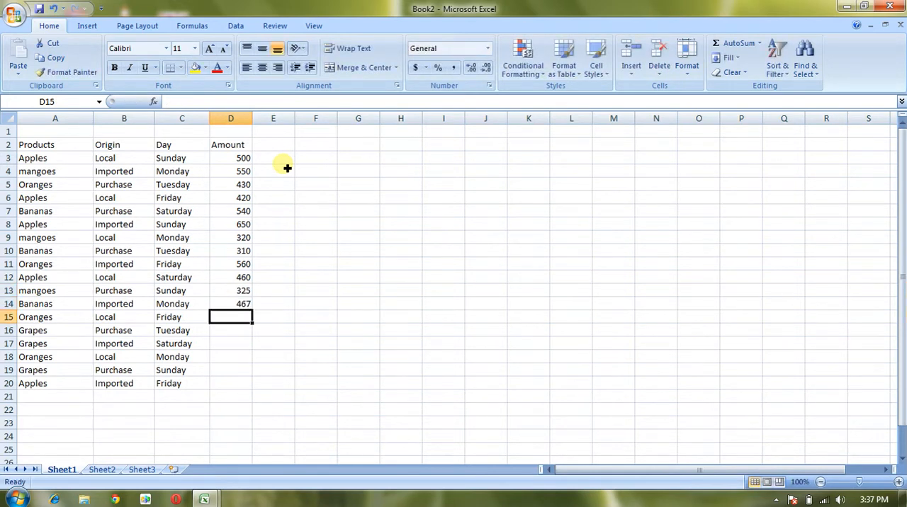
type("324")
key("Return")
type("567")
key("Return")
type("679")
key("Return")
- Complete the Amount column in D18 to D20 with 560, 213 and 120
type("560")
key("Return")
type("21")
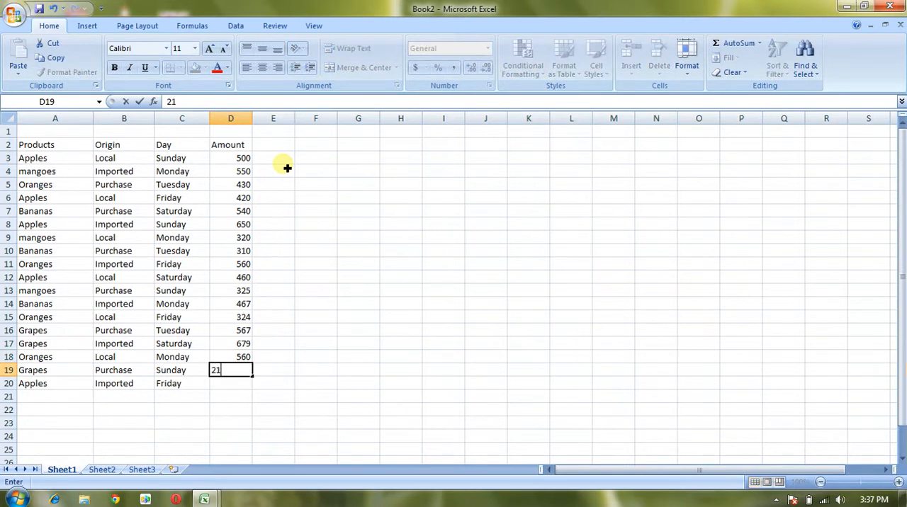
type("3")
key("Return")
type("120")
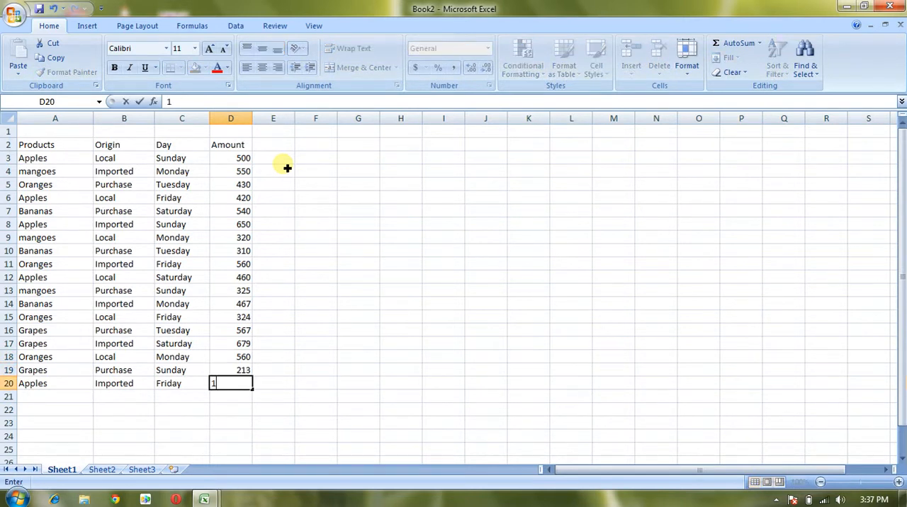
key("Return")
- Center the header cells A2 to D2 and make them bold
left_click_drag(80, 145, 236, 146)
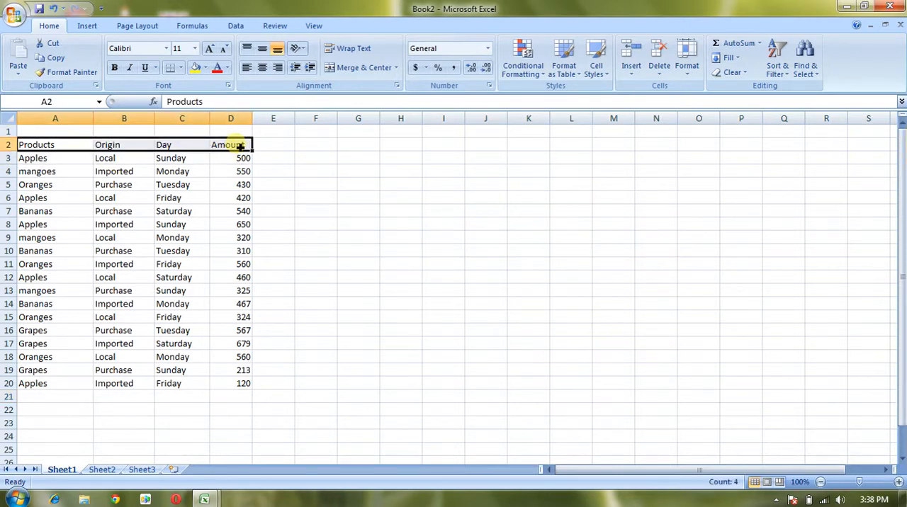
left_click(262, 65)
left_click(114, 67)
left_click(331, 332)
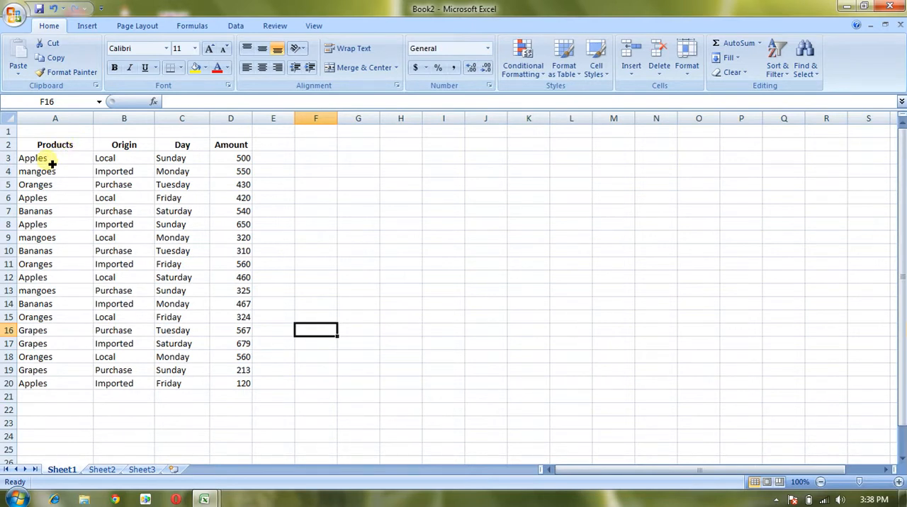
left_click(121, 165)
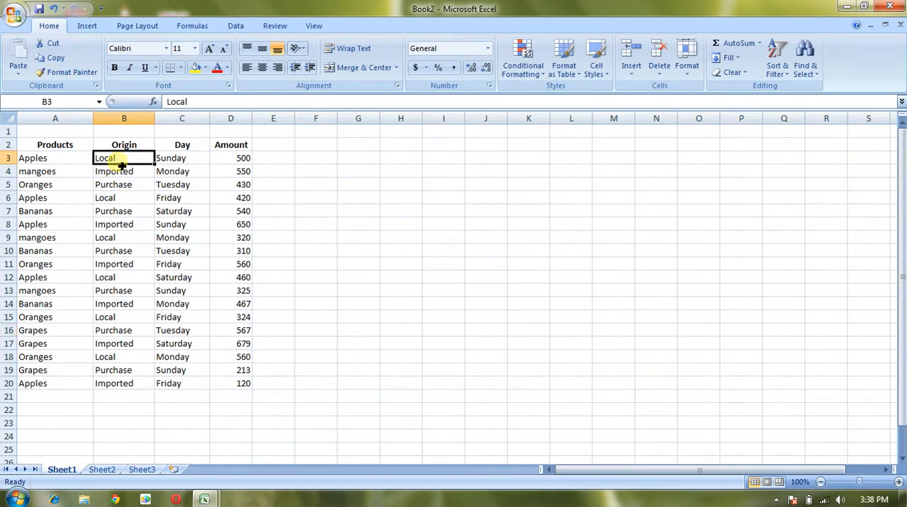
left_click(169, 164)
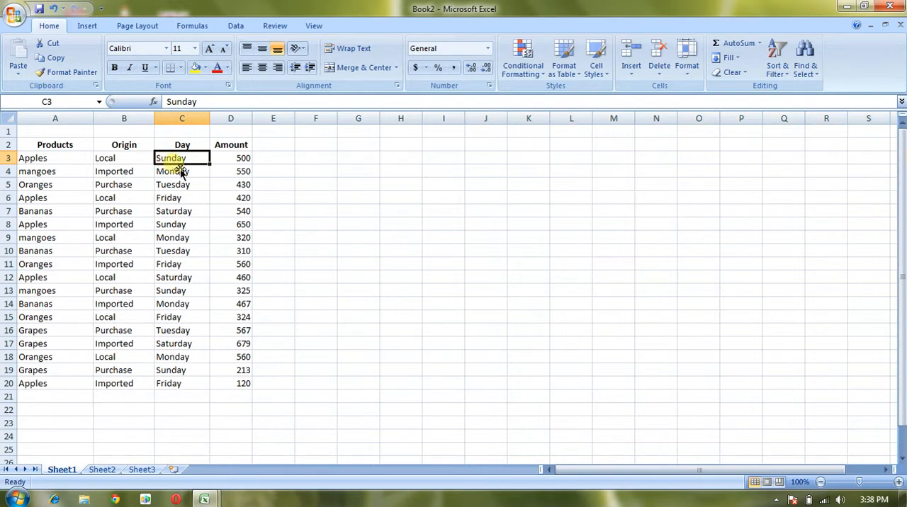
left_click_drag(56, 146, 225, 393)
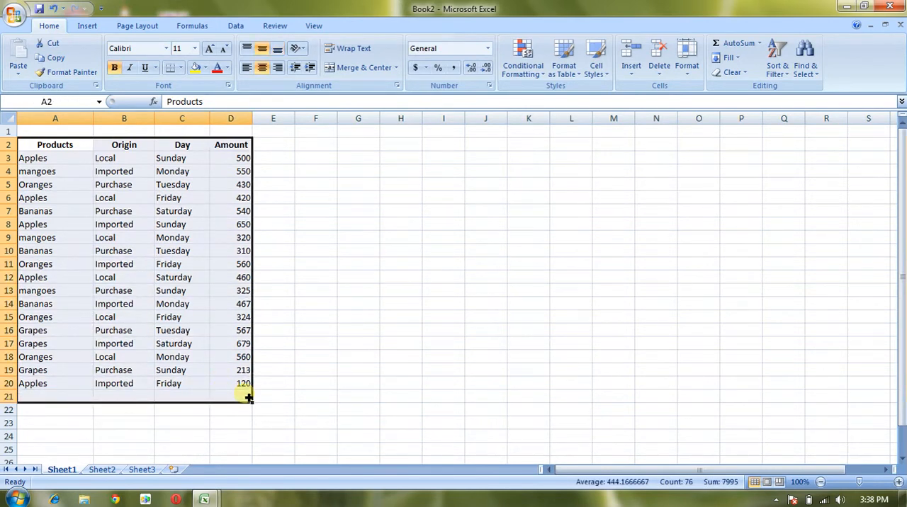
left_click(312, 221)
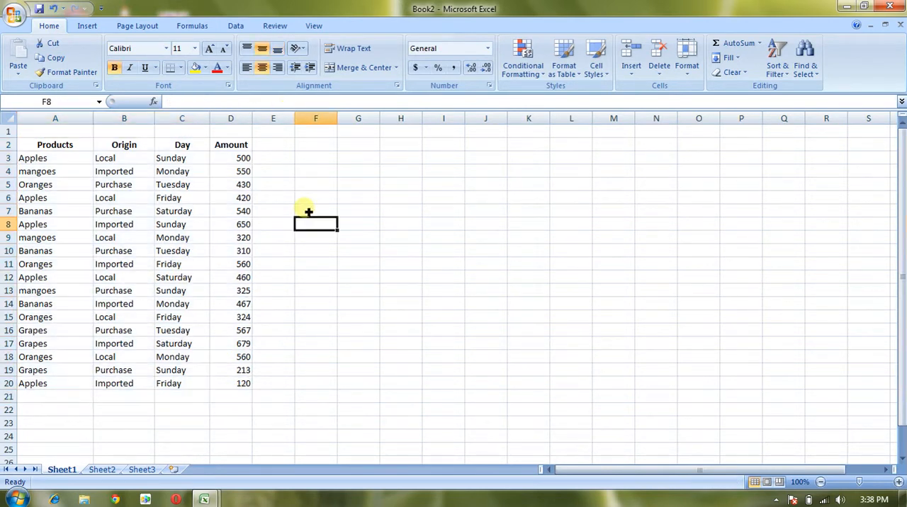
- Create a PivotTable on a new worksheet from the range A2:D20 of Sheet1
left_click(83, 26)
left_click(34, 58)
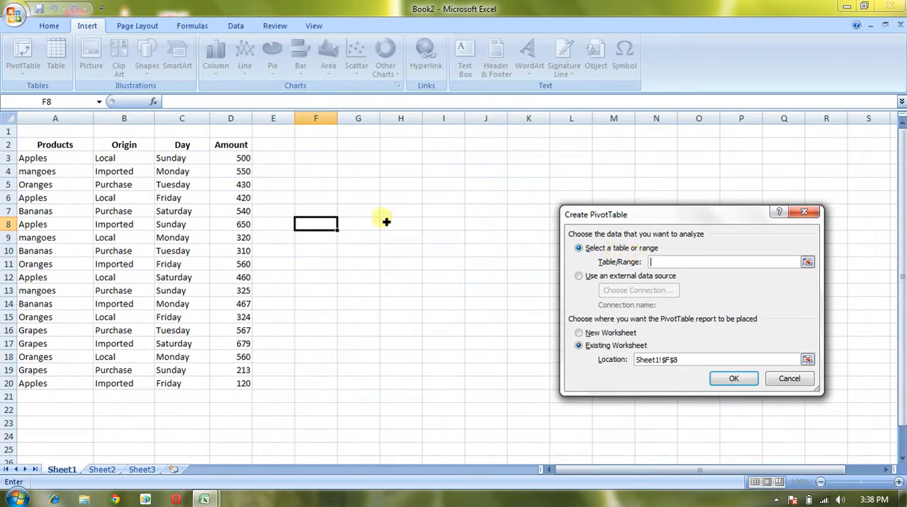
left_click(31, 150)
left_click_drag(31, 150, 234, 385)
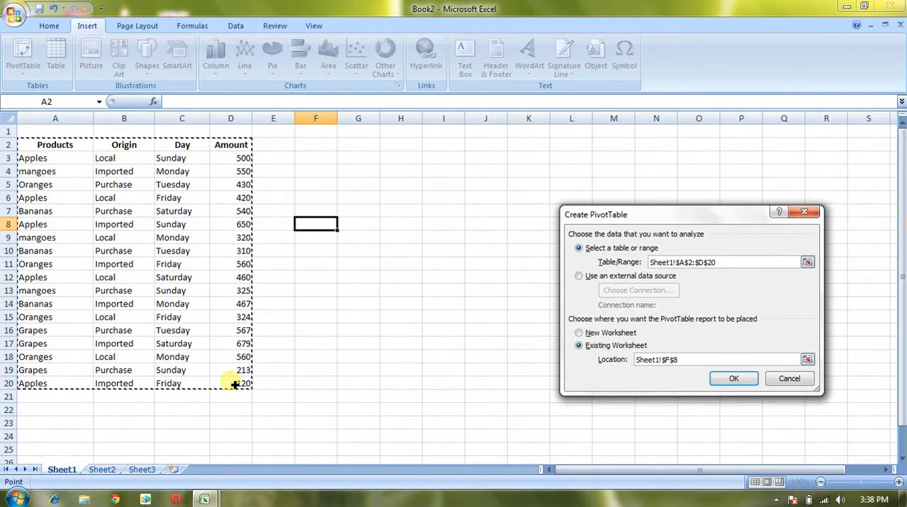
left_click(580, 334)
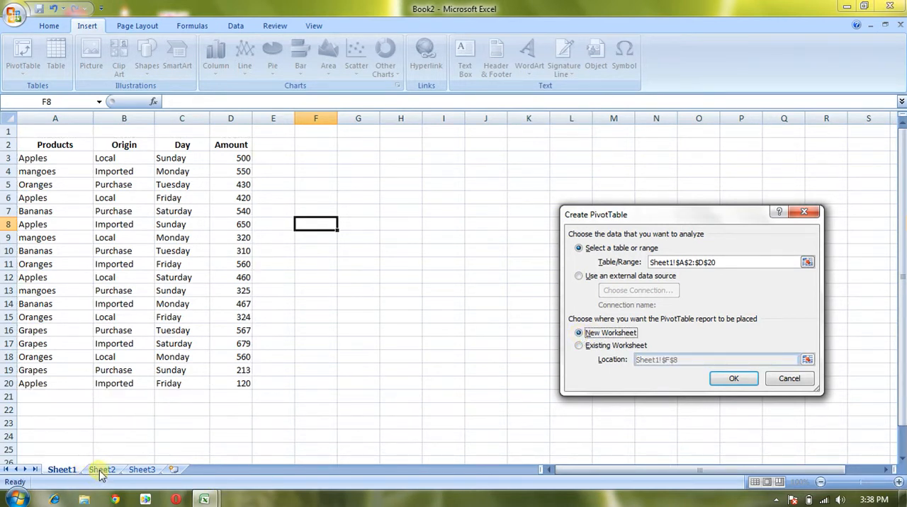
left_click(734, 379)
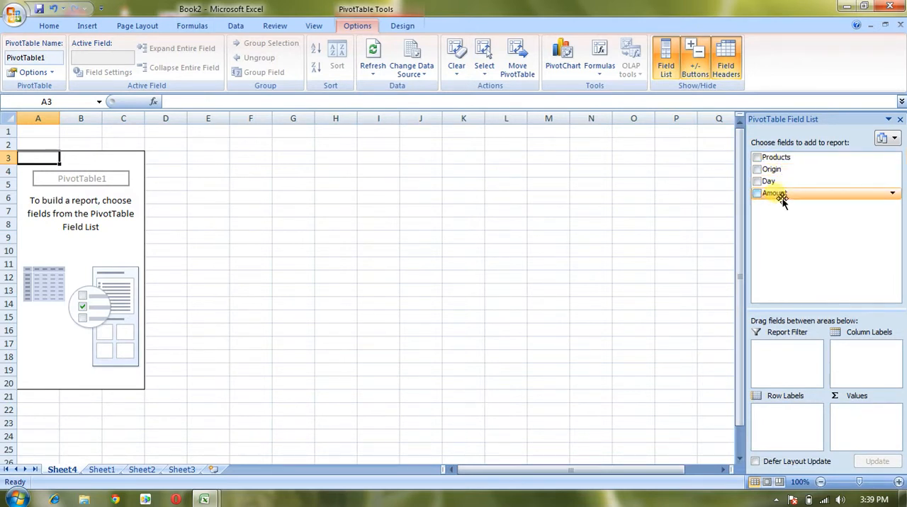
- Lay out the PivotTable with Products as row labels, Origin as report filter, Day as column labels and Amount as values
left_click_drag(779, 169, 775, 419)
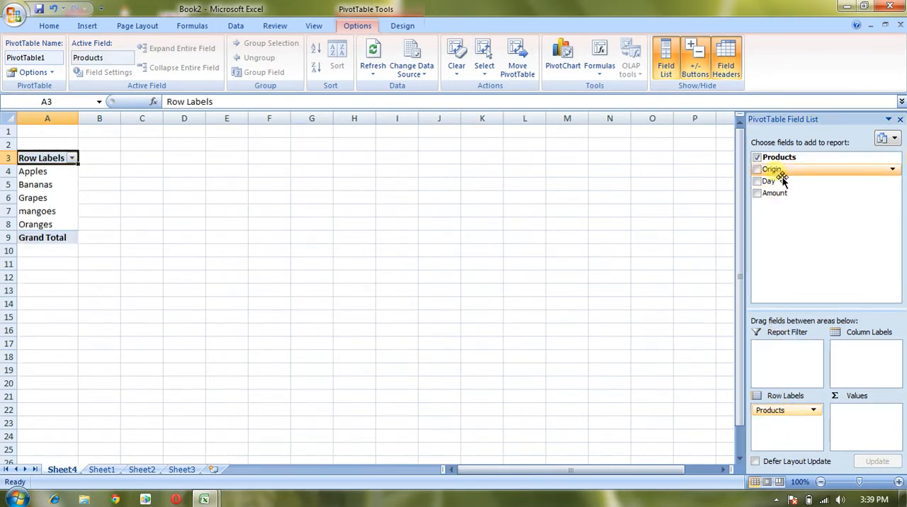
left_click_drag(781, 181, 771, 354)
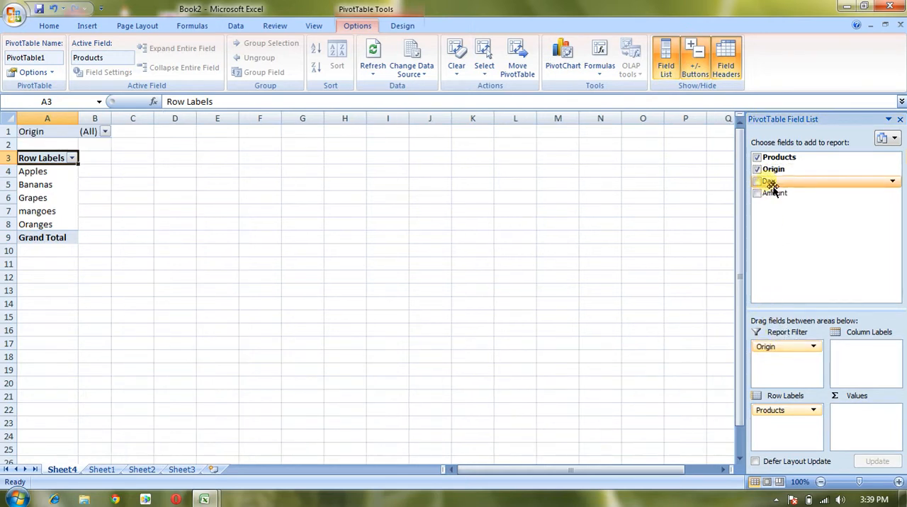
left_click_drag(768, 181, 834, 318)
left_click_drag(838, 352, 842, 354)
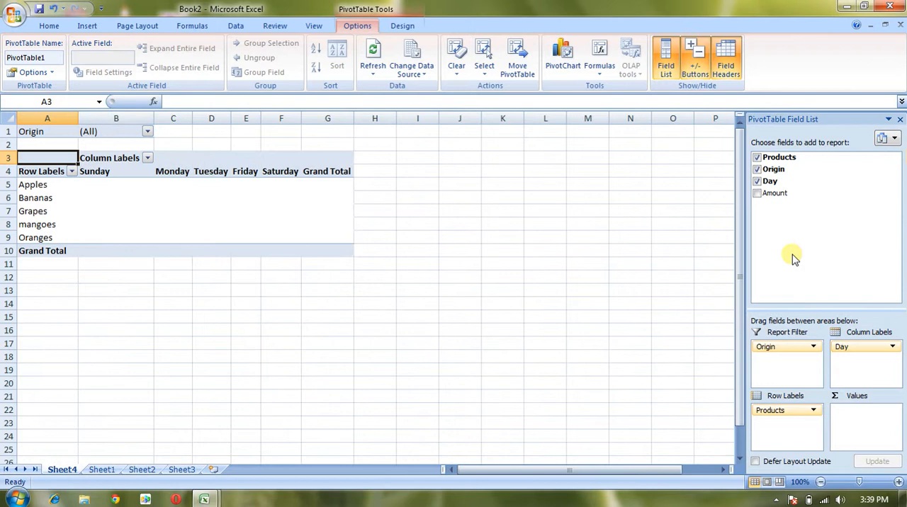
left_click_drag(780, 202, 854, 423)
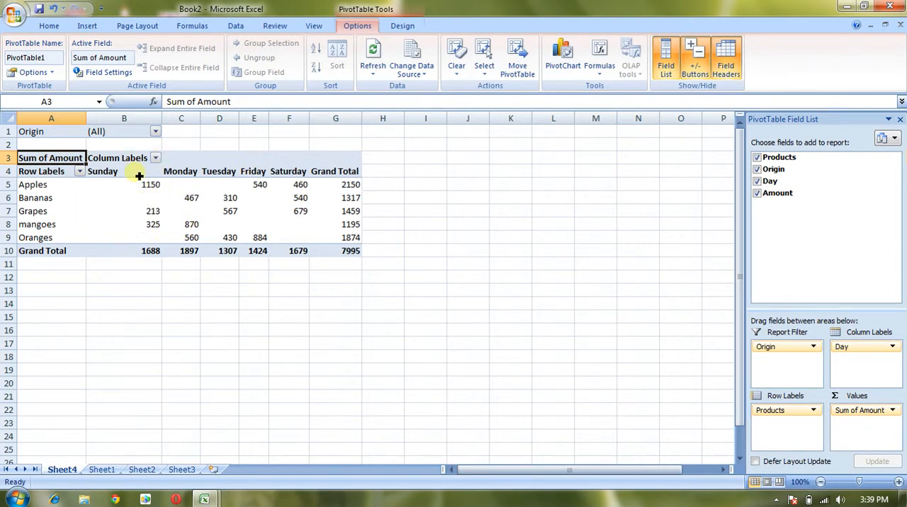
- Set the PivotTable's Origin report filter to Imported
left_click(155, 134)
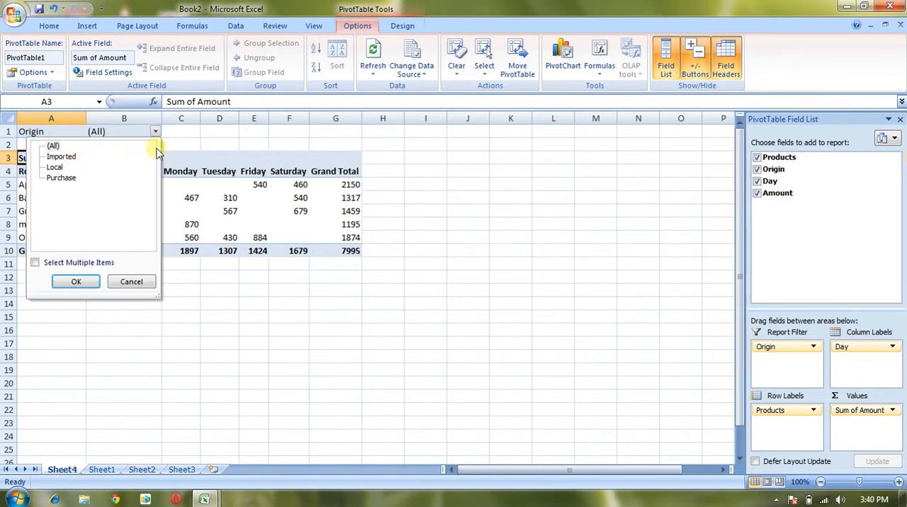
left_click(183, 135)
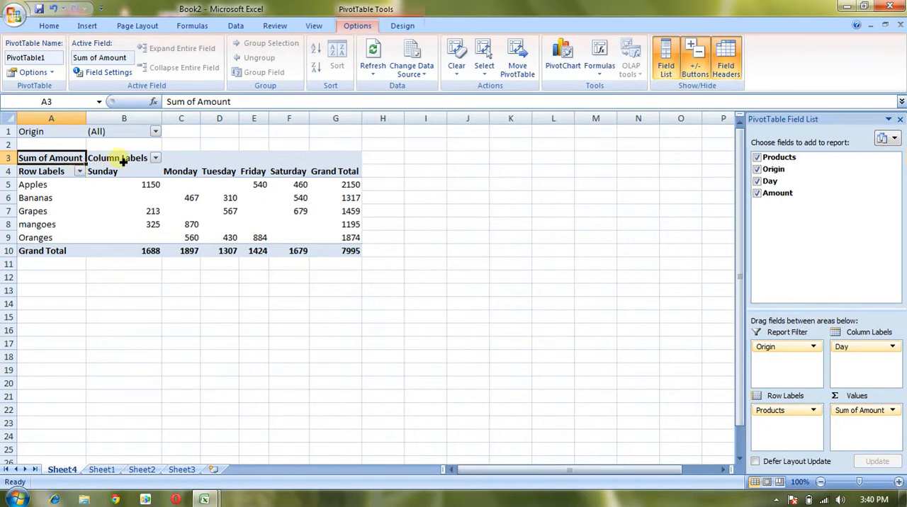
left_click(156, 134)
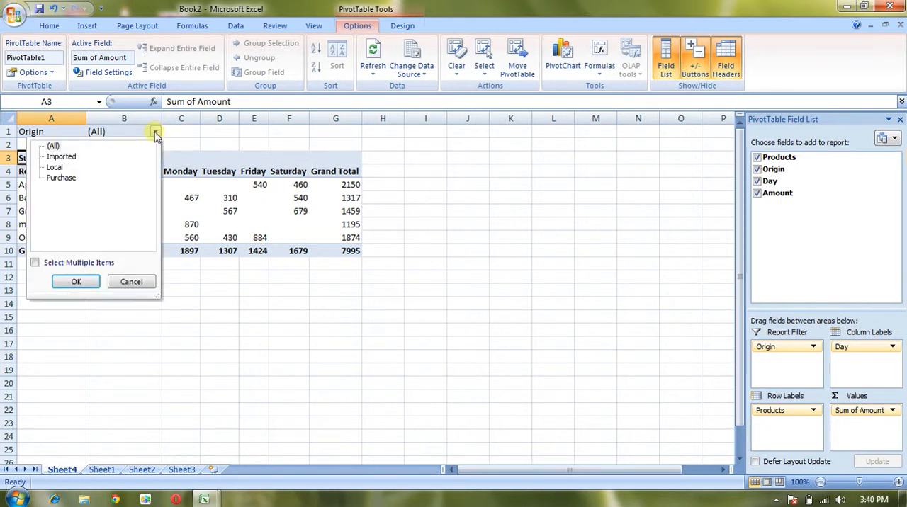
left_click(61, 158)
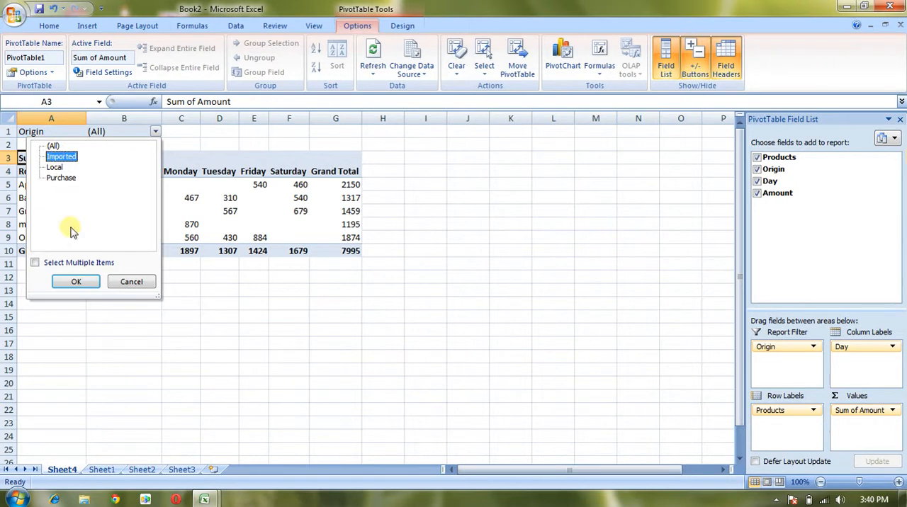
left_click(75, 282)
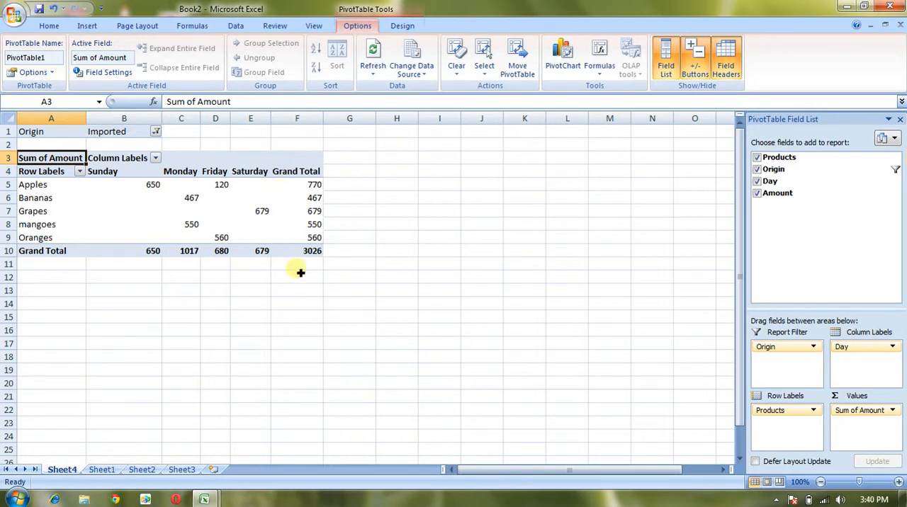
- Switch the Origin report filter to Local, followed by Purchase, to view each origin's amounts
left_click(155, 132)
left_click(62, 168)
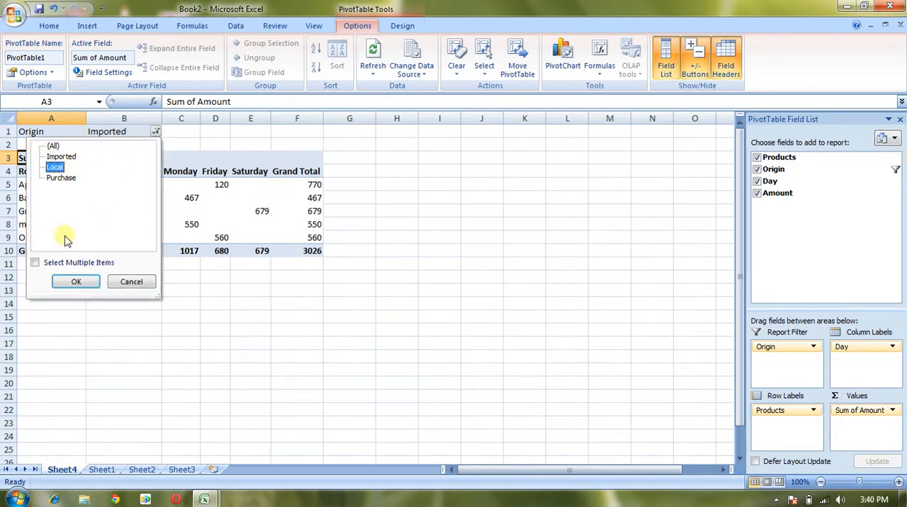
left_click(76, 281)
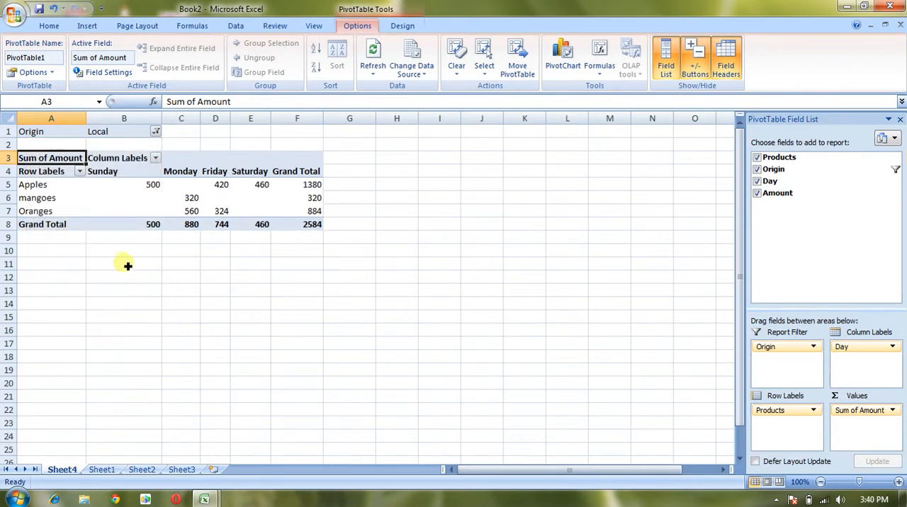
left_click(156, 132)
left_click(71, 178)
left_click(76, 281)
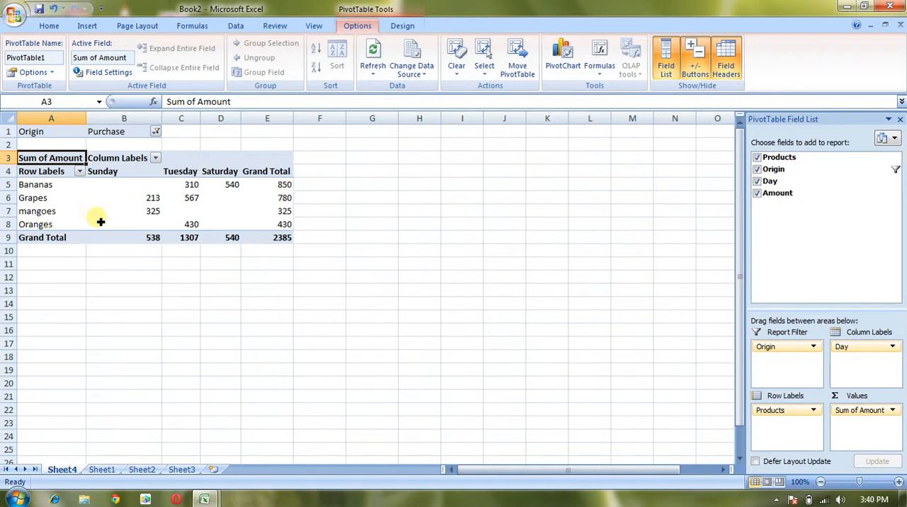
mouse_move(101, 222)
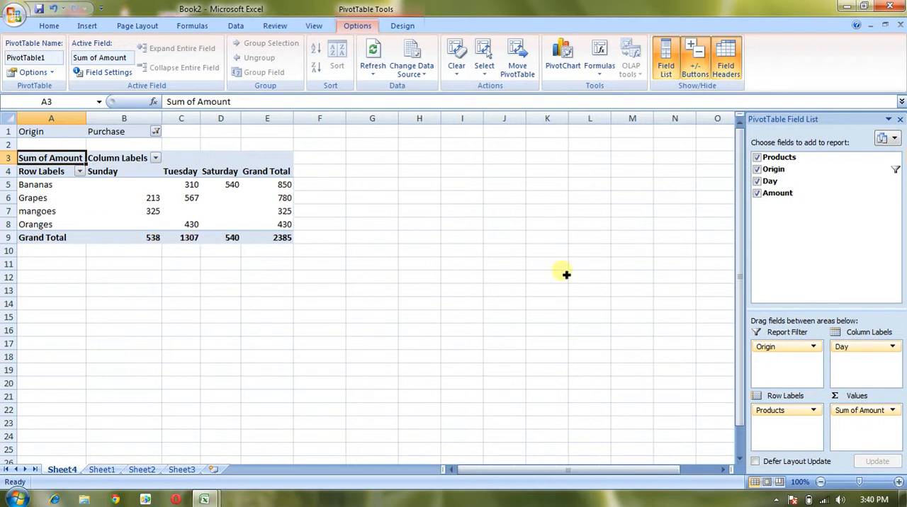
- Remove the Origin field from the report filter and move Day there from the column labels
left_click(798, 353)
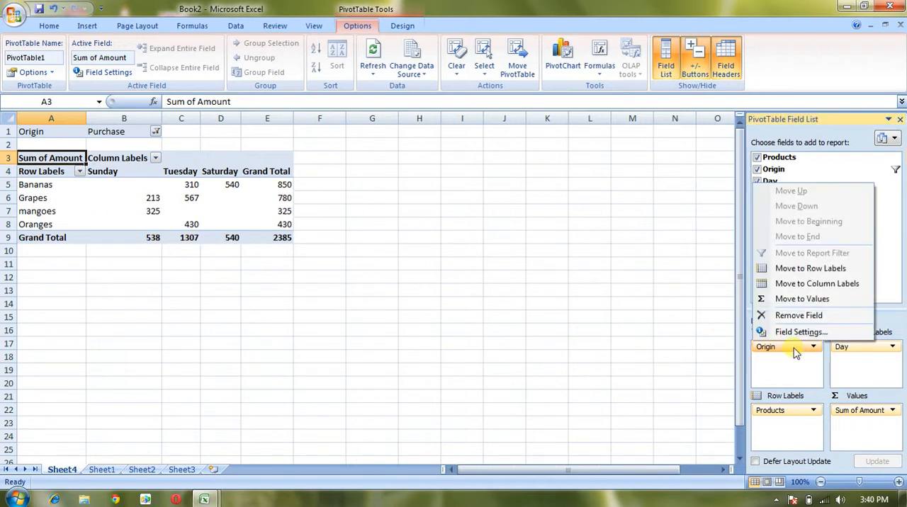
left_click(799, 315)
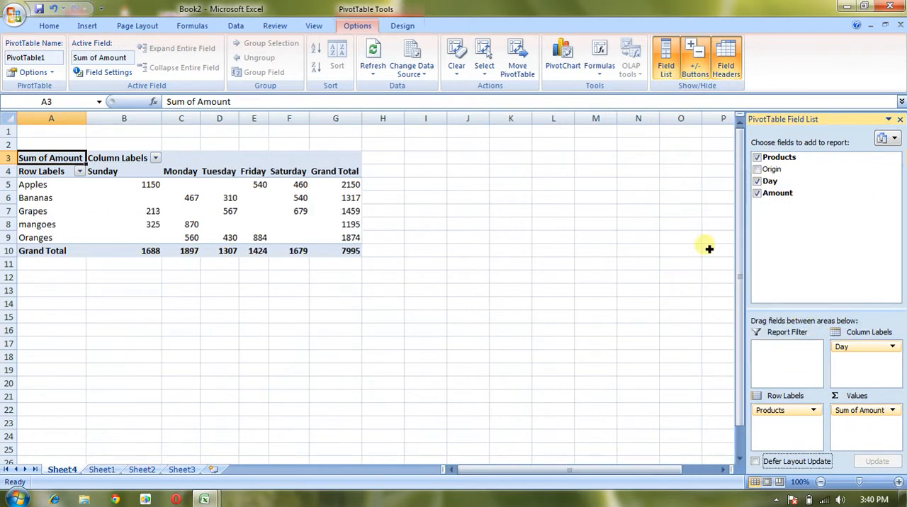
left_click_drag(874, 357, 790, 356)
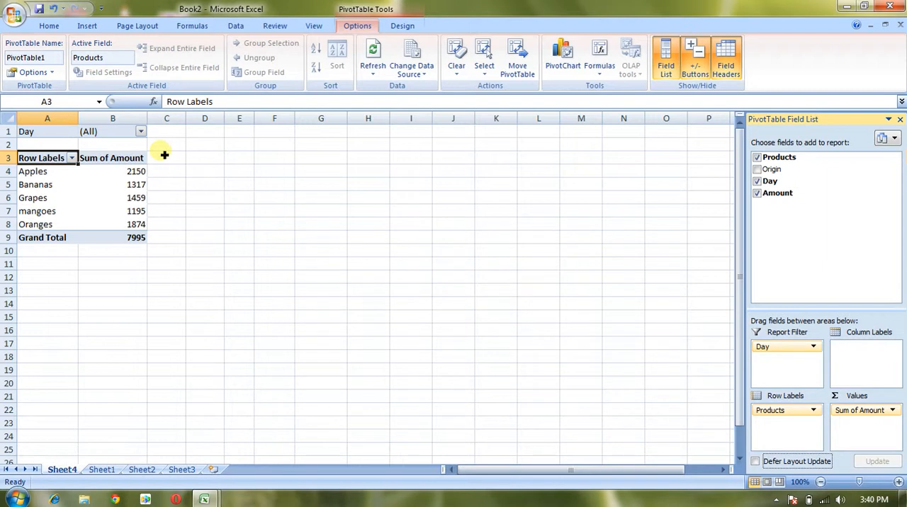
- Set the Day report filter to Sunday, followed by Friday, to view the product amounts per day
left_click(141, 133)
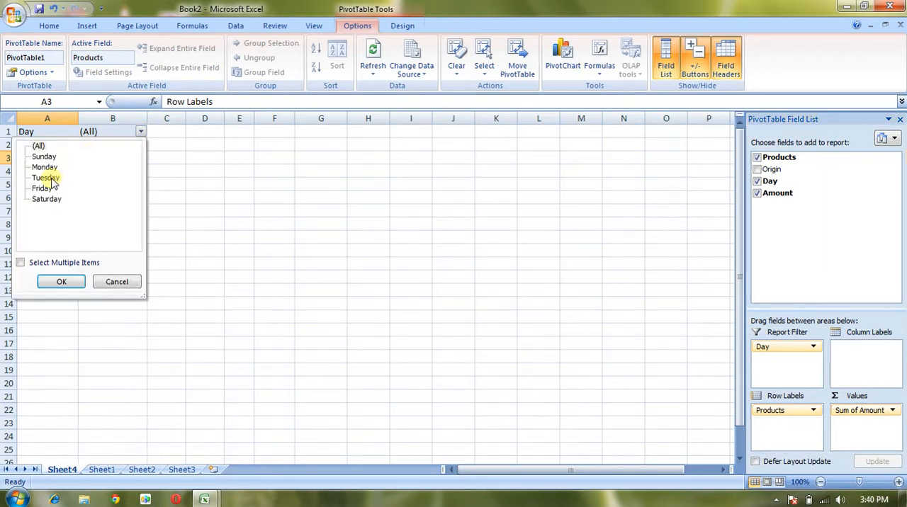
left_click(44, 157)
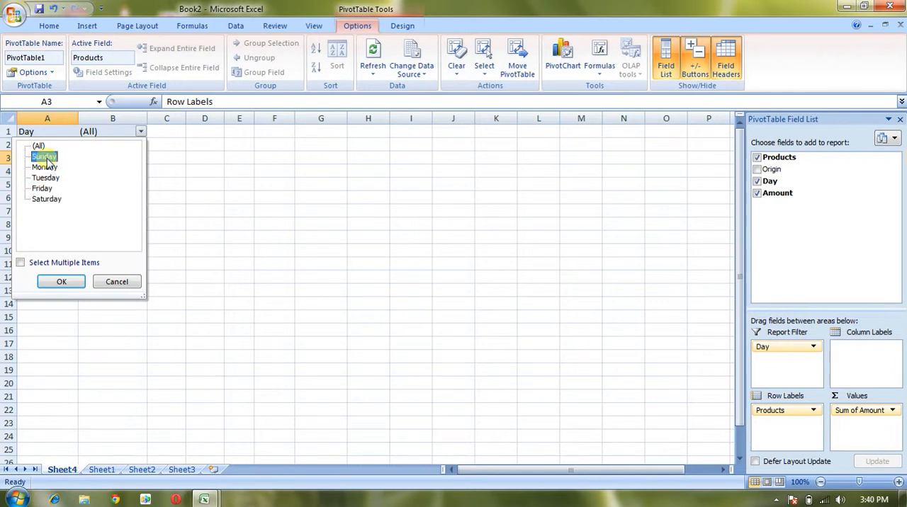
left_click(70, 284)
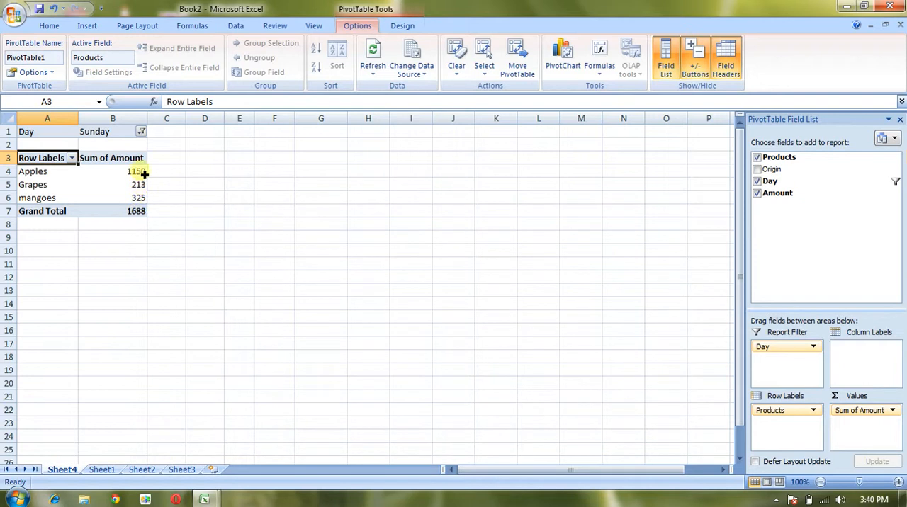
left_click(141, 133)
left_click(42, 188)
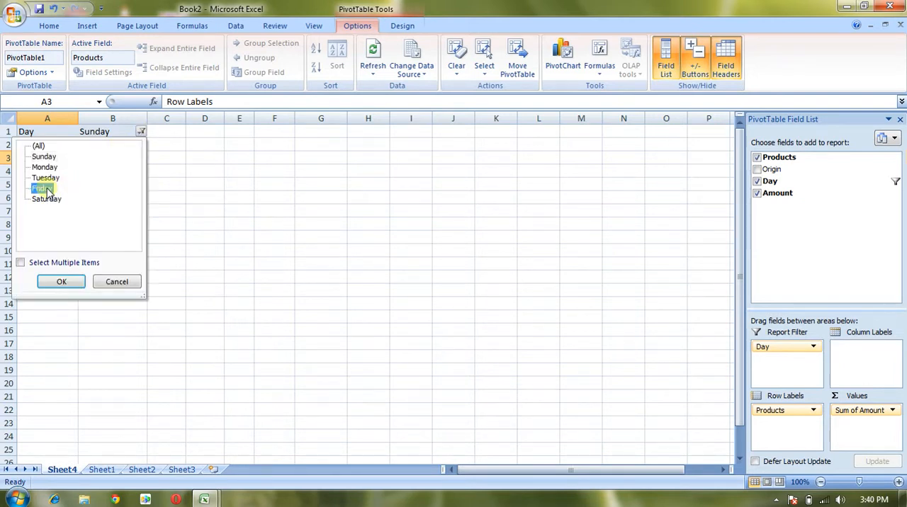
left_click(63, 282)
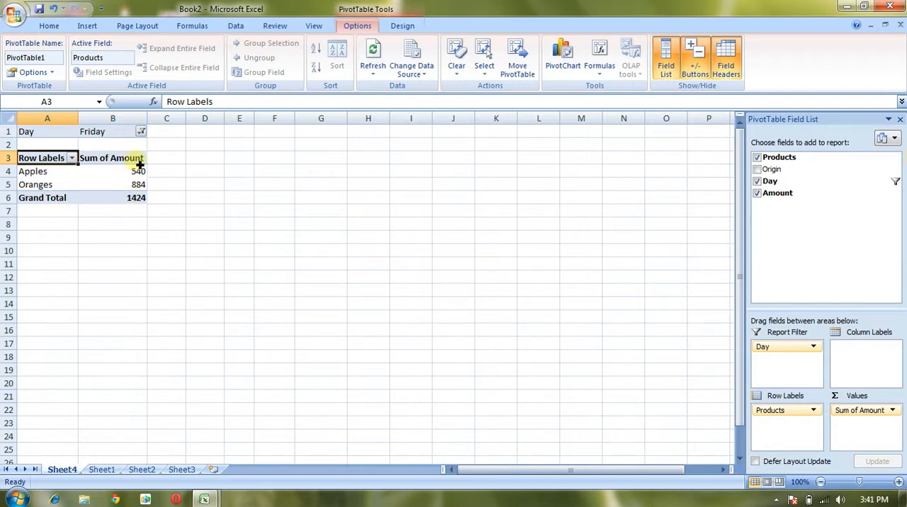
- Set the Day report filter to Saturday and return it to (All)
left_click(141, 133)
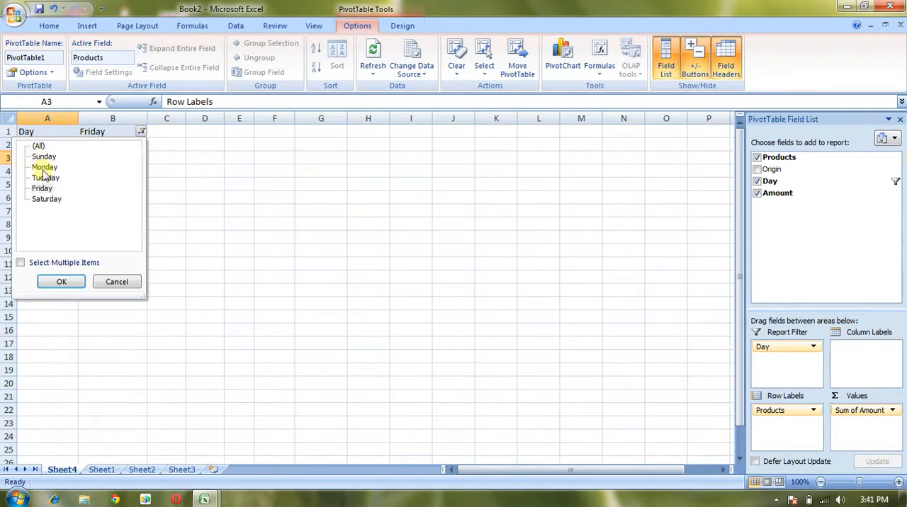
left_click(46, 199)
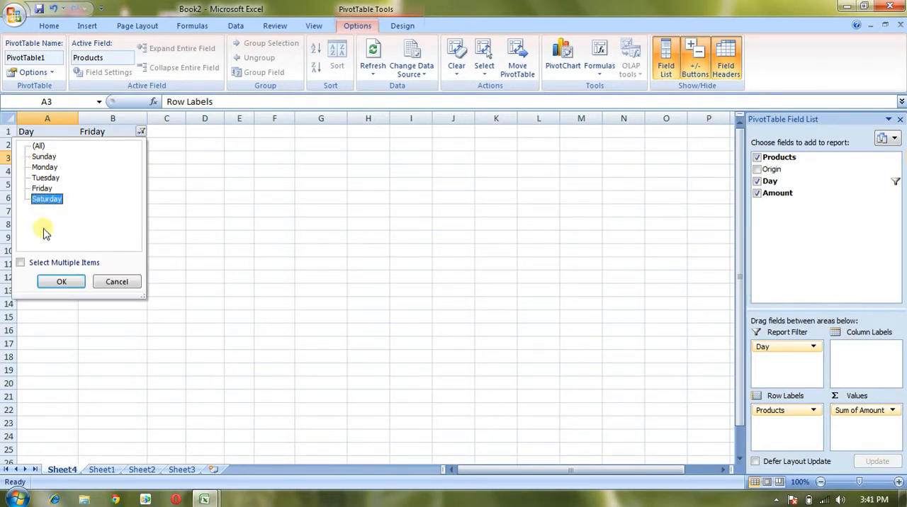
left_click(61, 281)
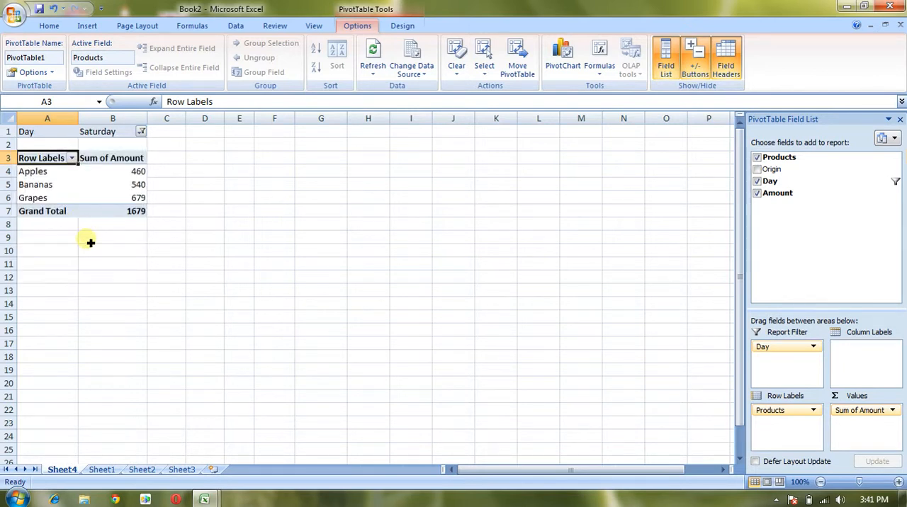
left_click(141, 131)
left_click(44, 146)
left_click(63, 282)
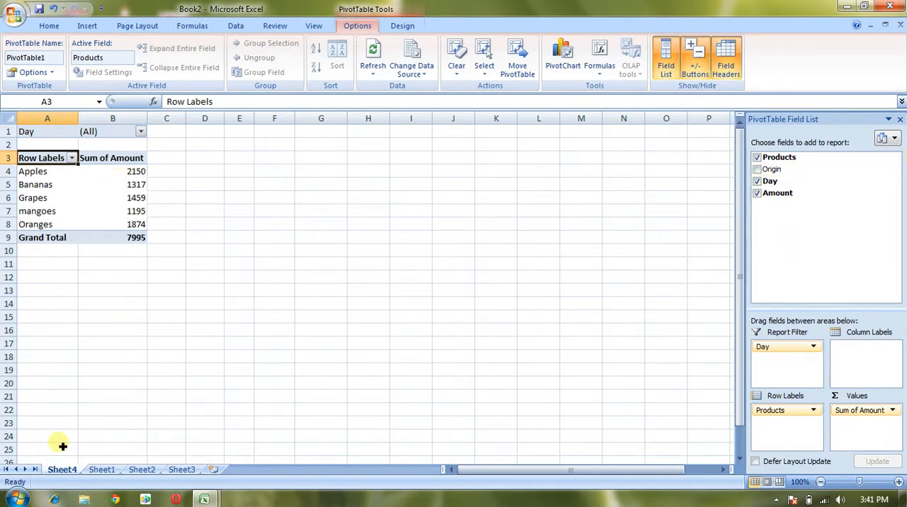
- Review the source table on Sheet1 and select the product sums in B4:B8 of the PivotTable on Sheet4
left_click(102, 470)
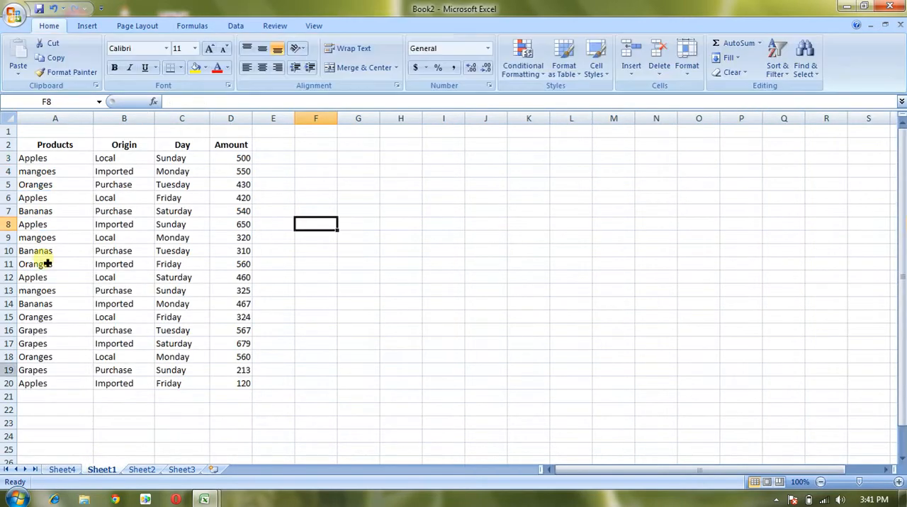
left_click(71, 472)
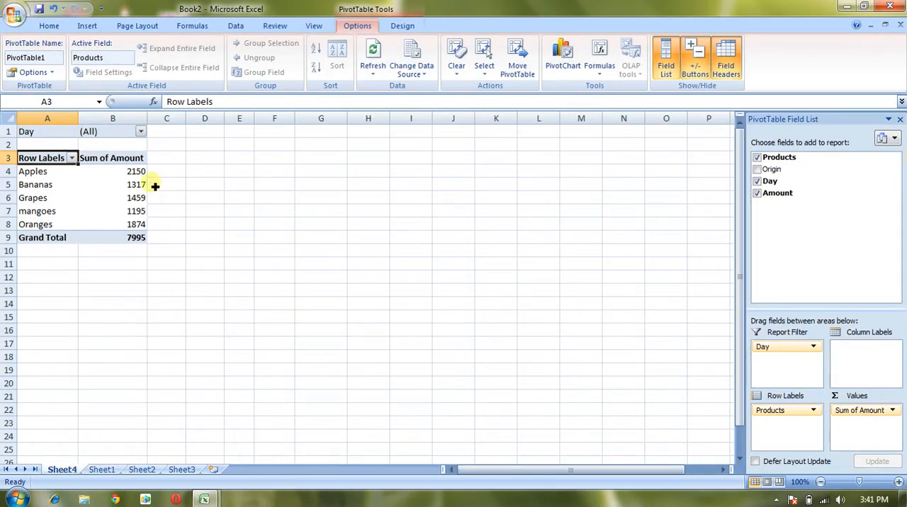
left_click_drag(134, 173, 142, 224)
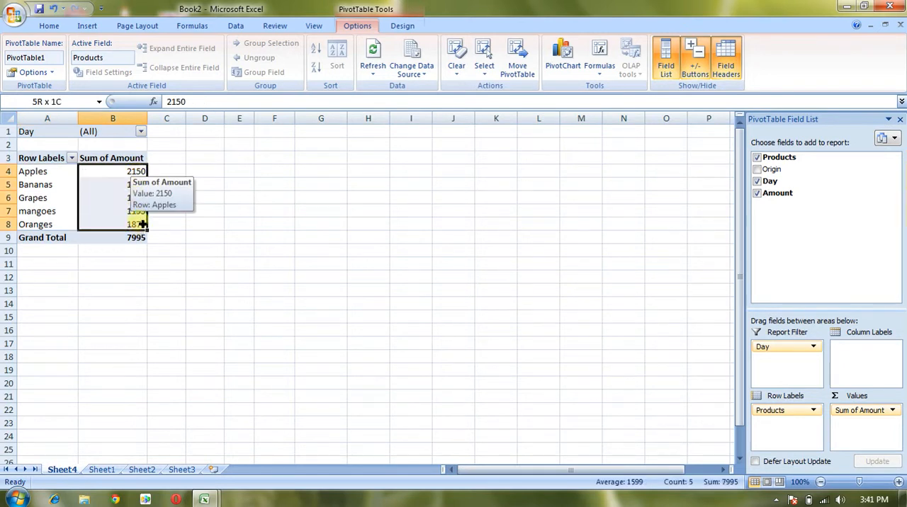
left_click_drag(141, 176, 141, 224)
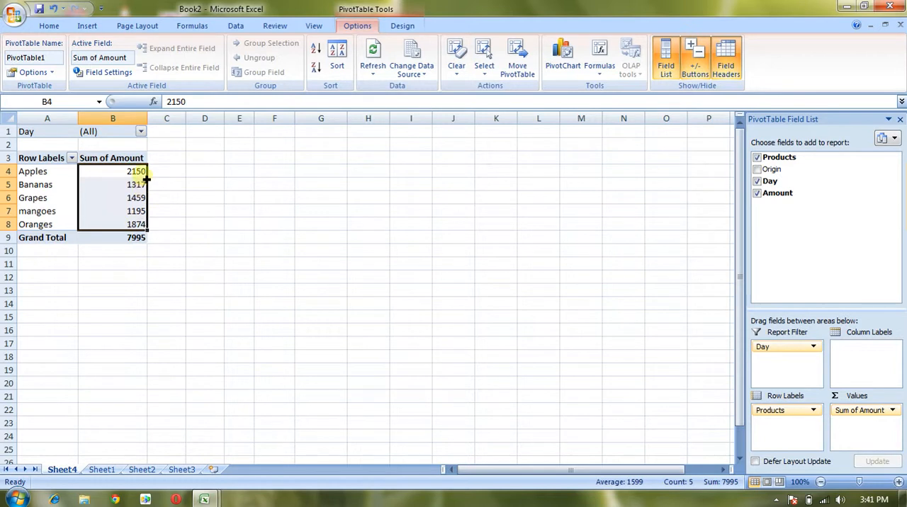
- Change the value field settings of Sum of Amount to summarize by Count
left_click(877, 414)
left_click(878, 414)
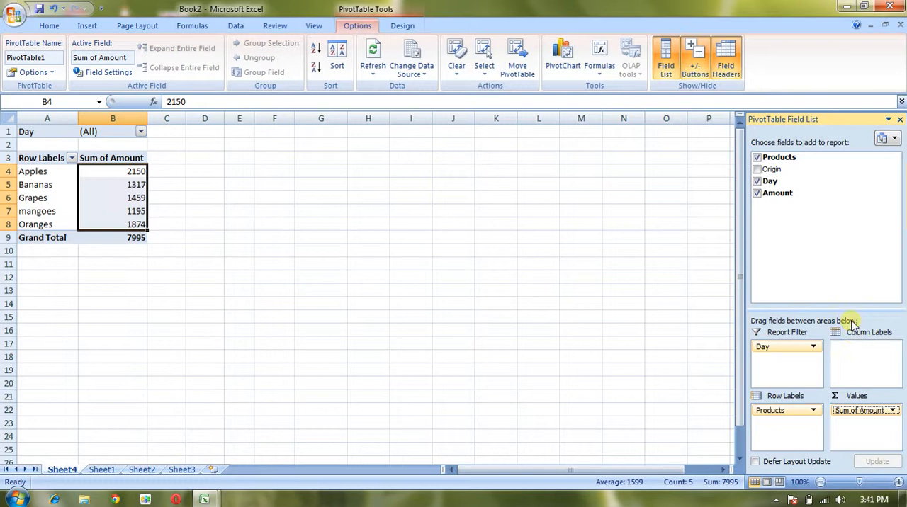
left_click(856, 417)
left_click(856, 418)
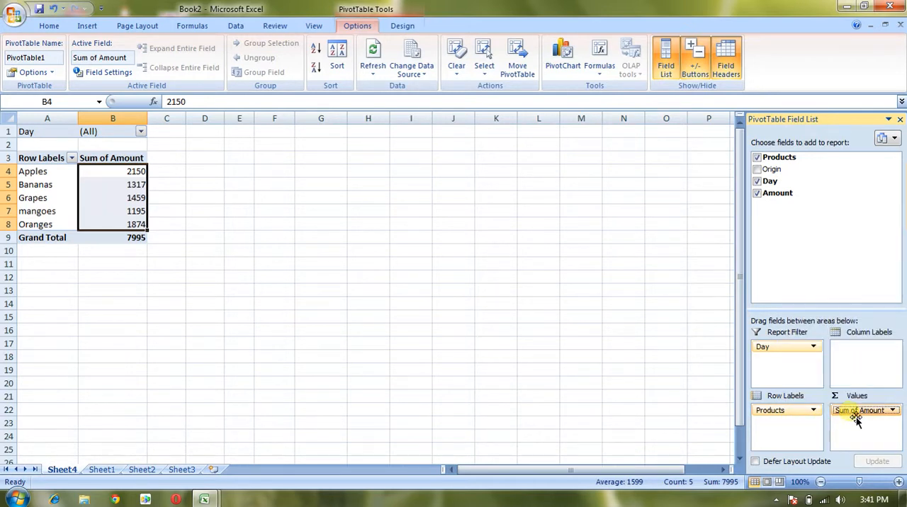
left_click(814, 412)
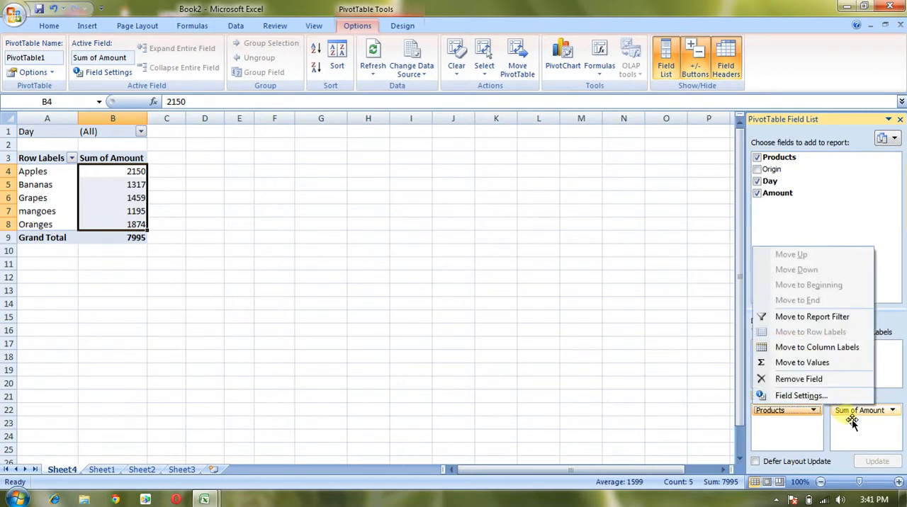
left_click(853, 417)
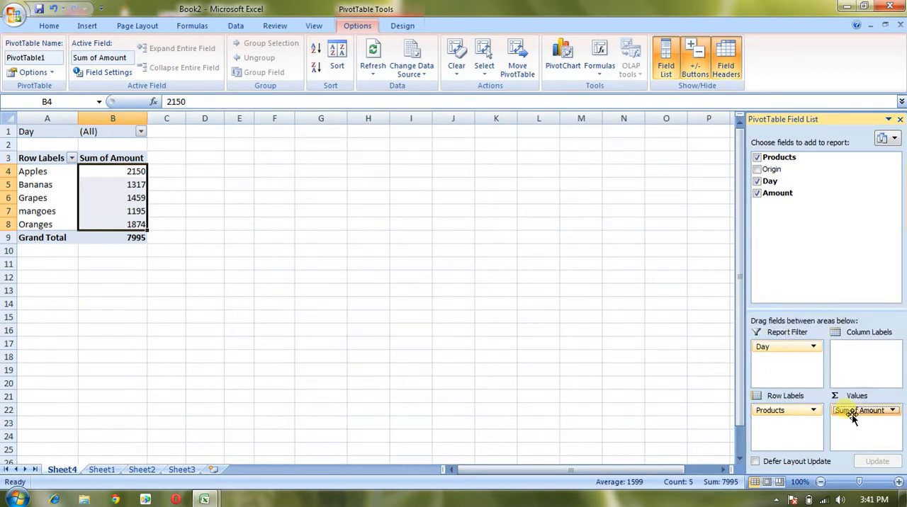
left_click(852, 418)
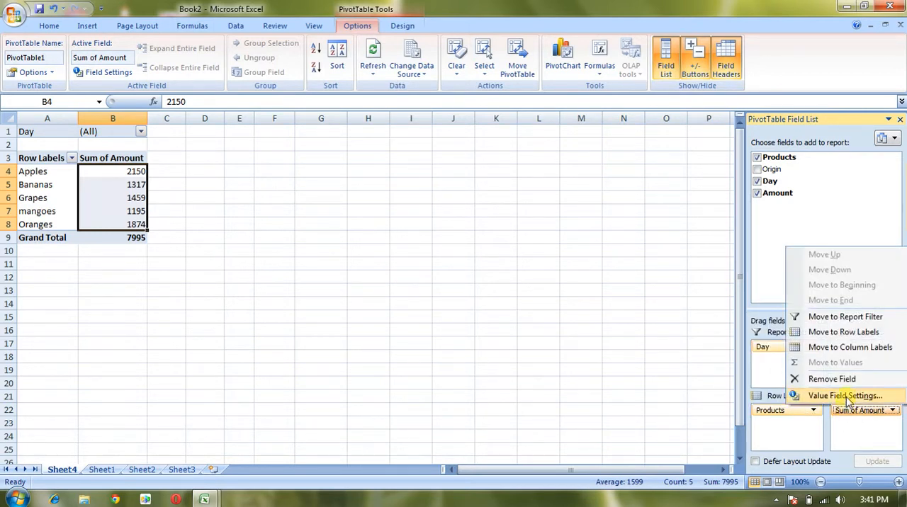
left_click(848, 397)
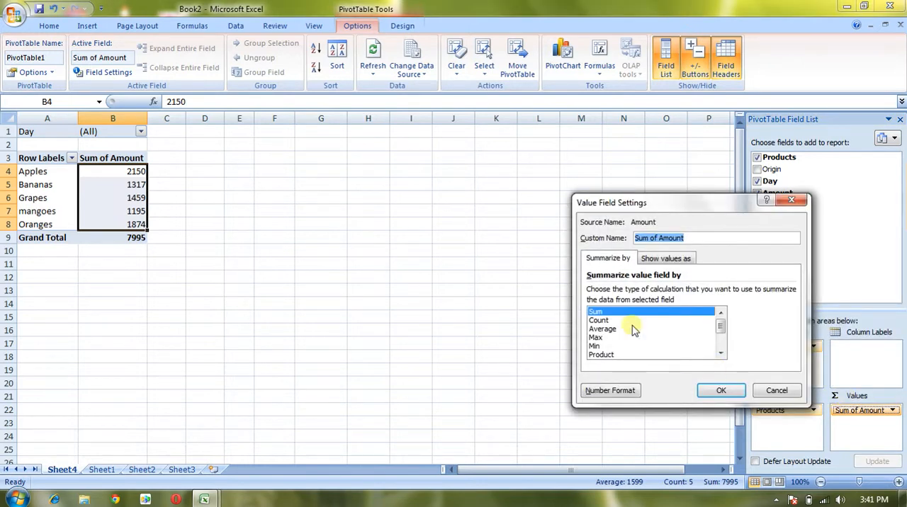
left_click(598, 320)
left_click(720, 391)
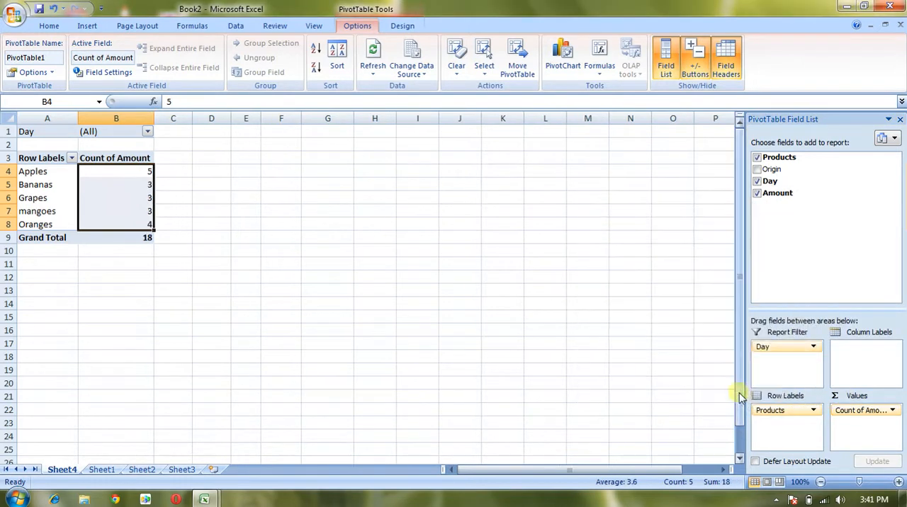
- Set the Day report filter to Sunday and check the counts against the source table on Sheet1
left_click(147, 132)
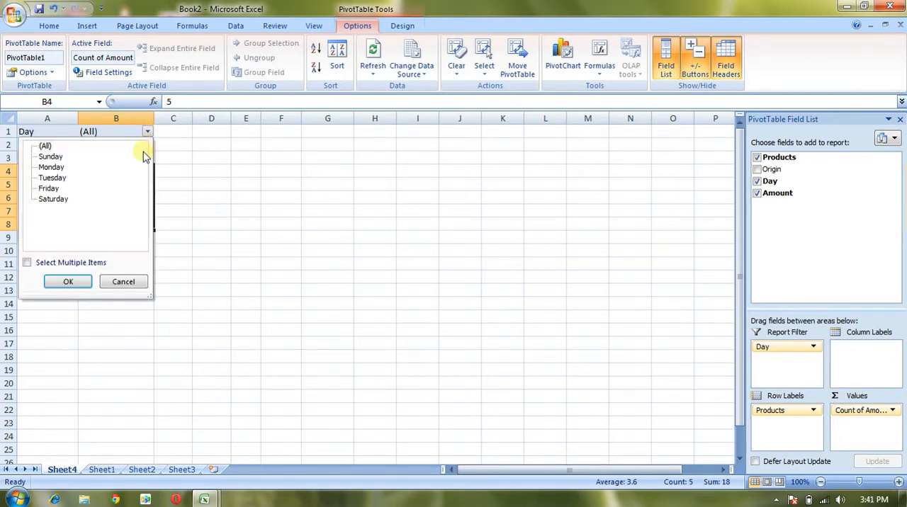
left_click(71, 282)
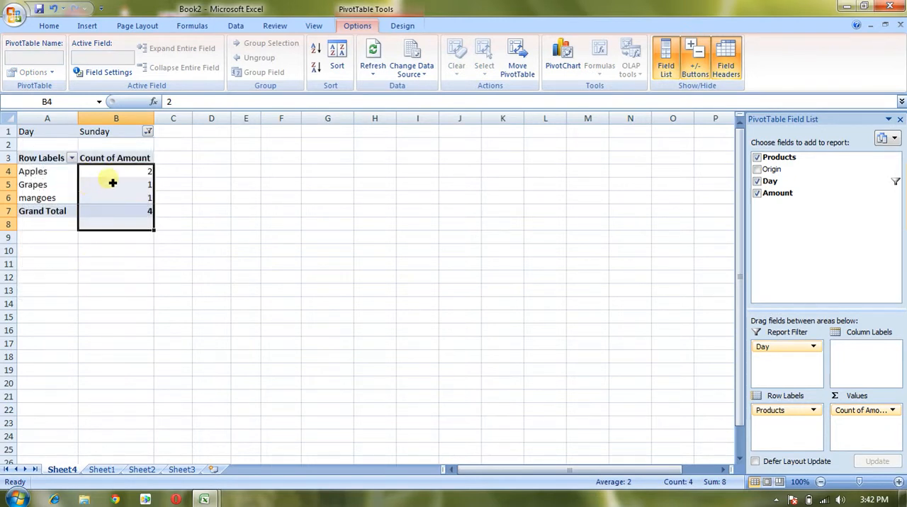
left_click(124, 177)
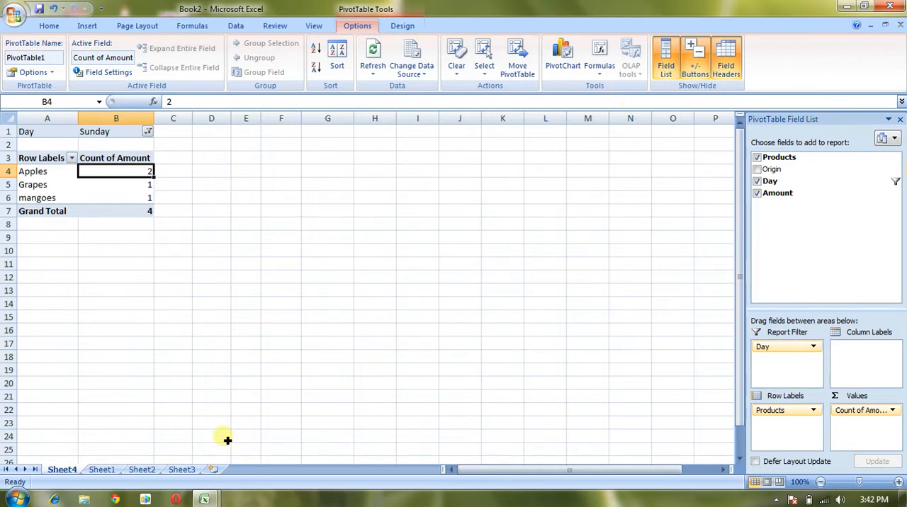
left_click(99, 471)
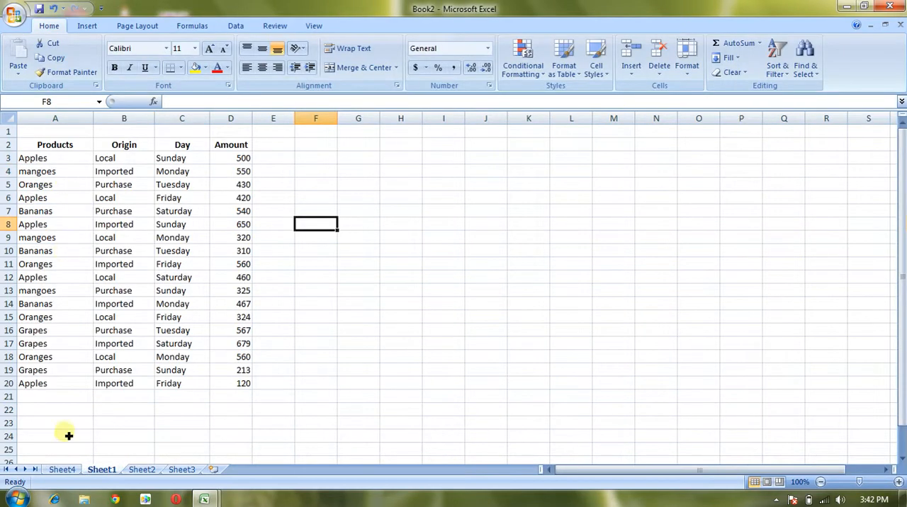
left_click(64, 469)
- Select the range A1:B9 around the PivotTable on Sheet4 and minimize the workbook window
left_click_drag(262, 232, 39, 134)
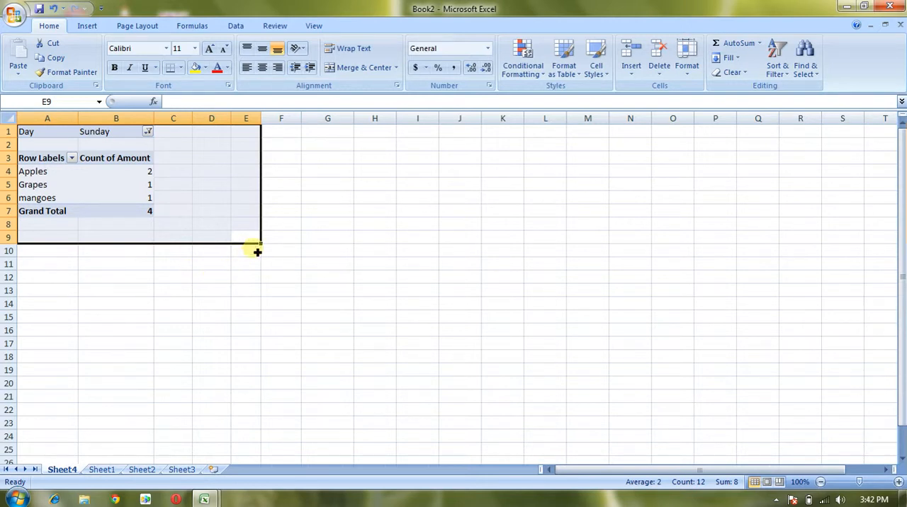
left_click_drag(264, 246, 164, 231)
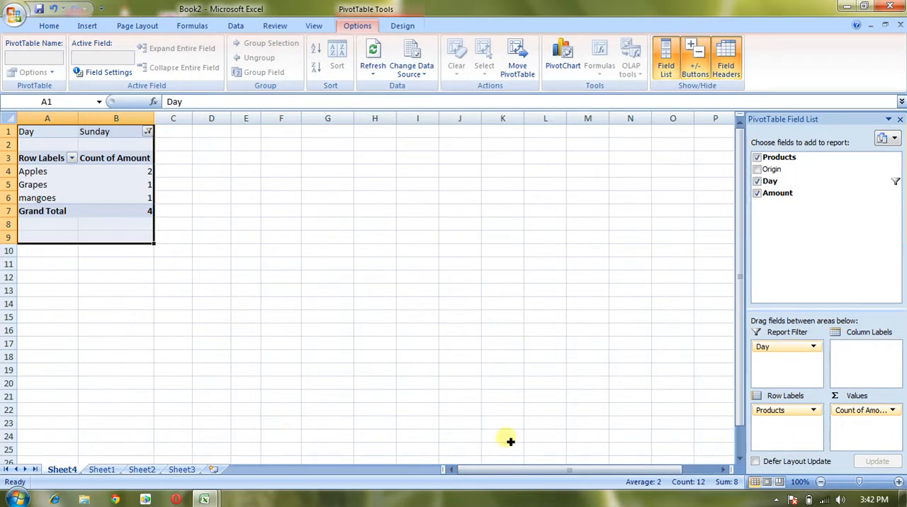
left_click(845, 6)
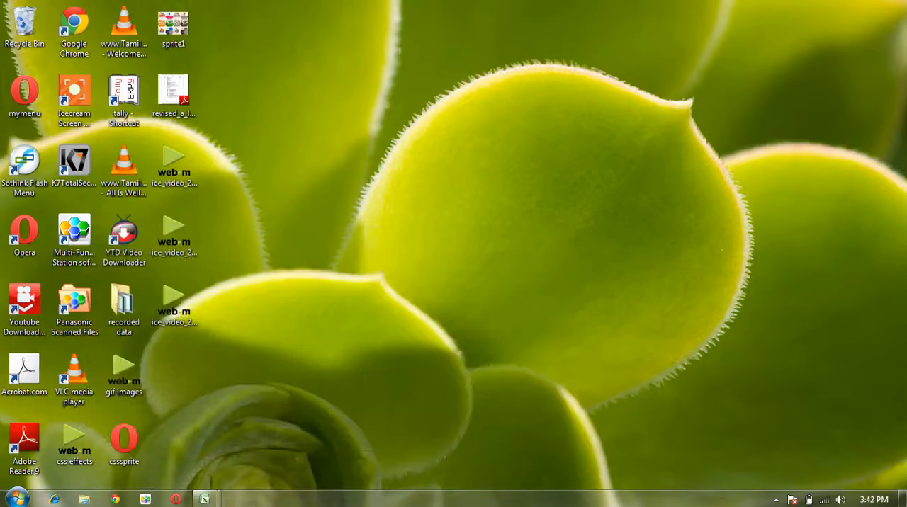